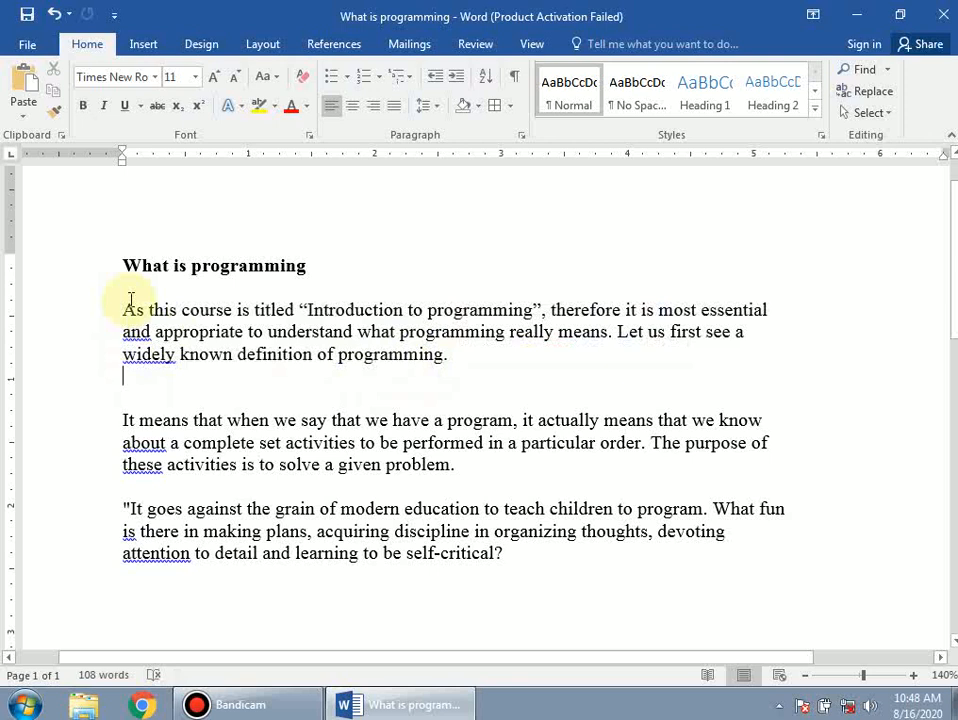
Step: Apply 2.0 line spacing to the opening paragraph beginning 'As this course is titled'
left_click_drag(123, 310, 472, 368)
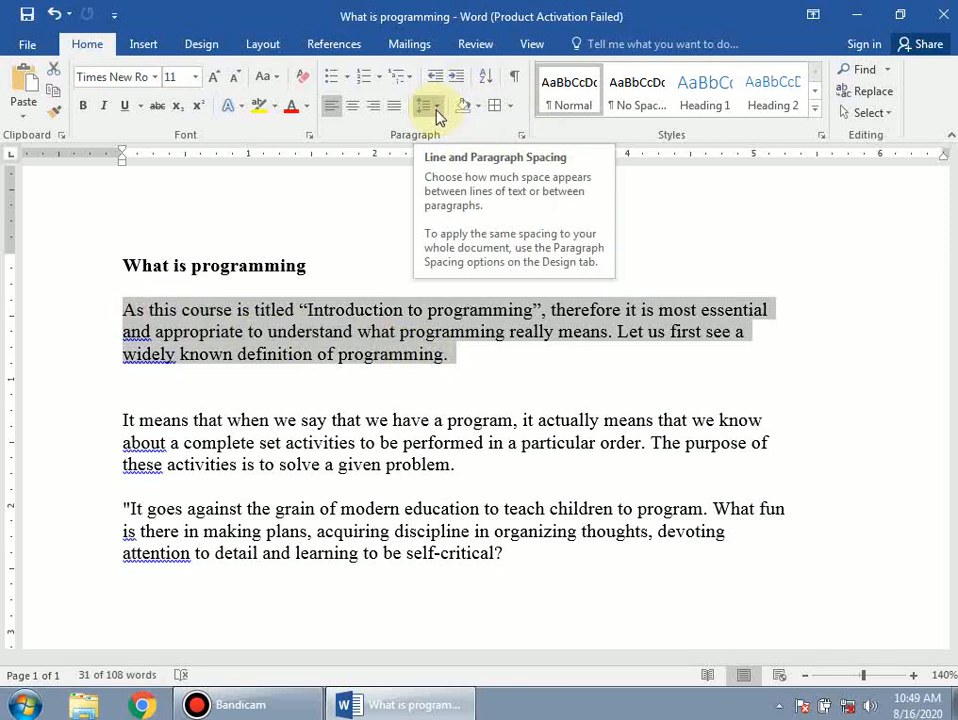
left_click(437, 112)
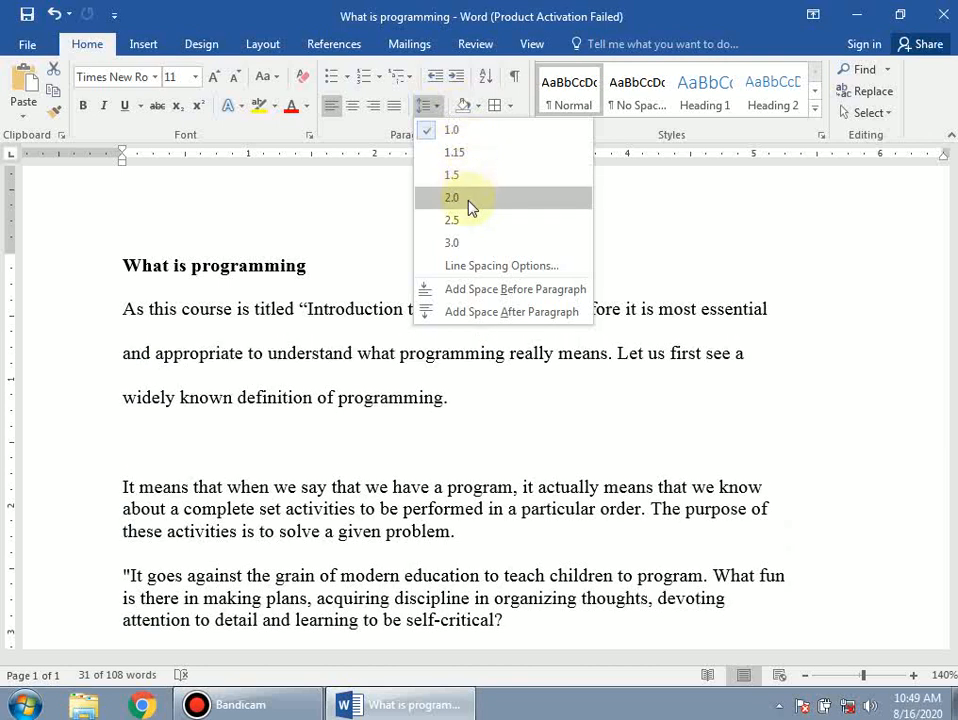
left_click(472, 203)
left_click(446, 432)
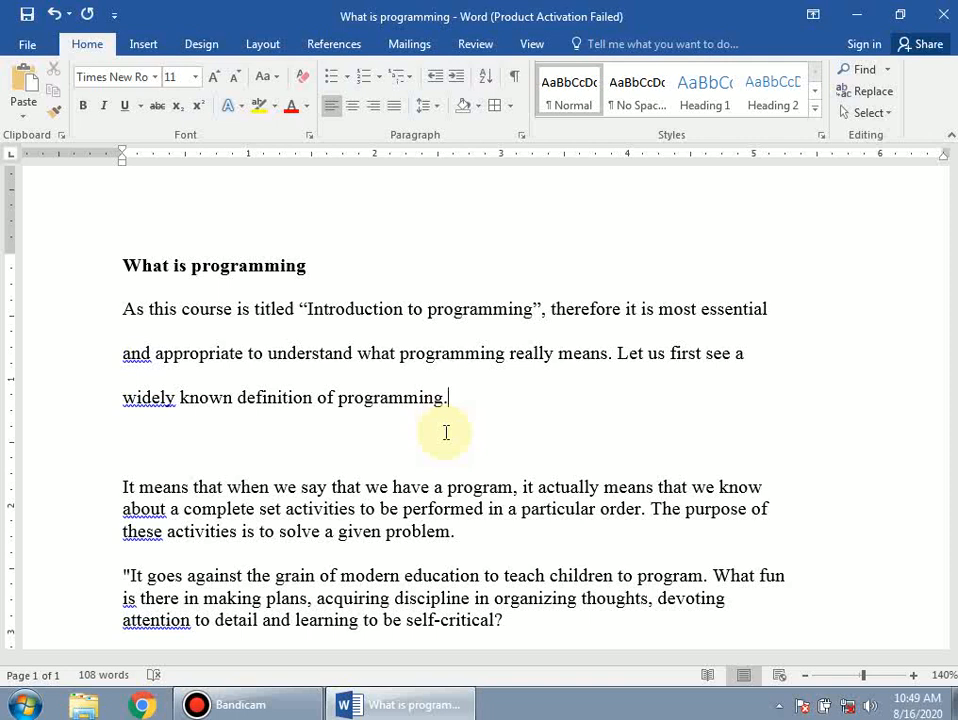
Step: Select the two lower paragraphs and preview shading and line spacing options without applying any
scroll(421, 453, "down", 3)
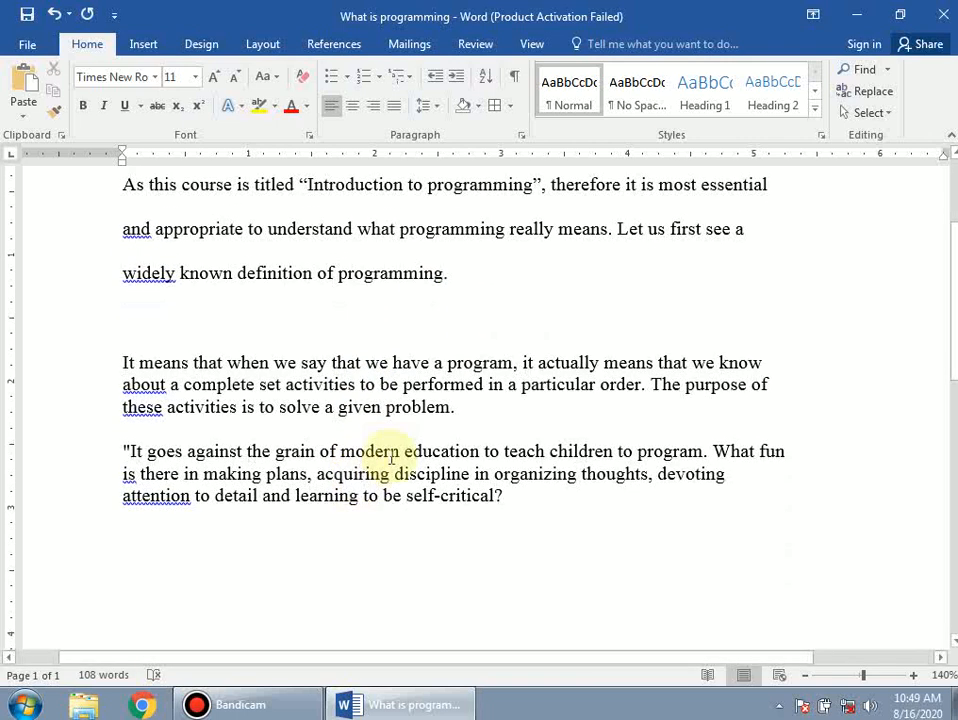
scroll(146, 371, "up", 2)
left_click_drag(124, 422, 560, 560)
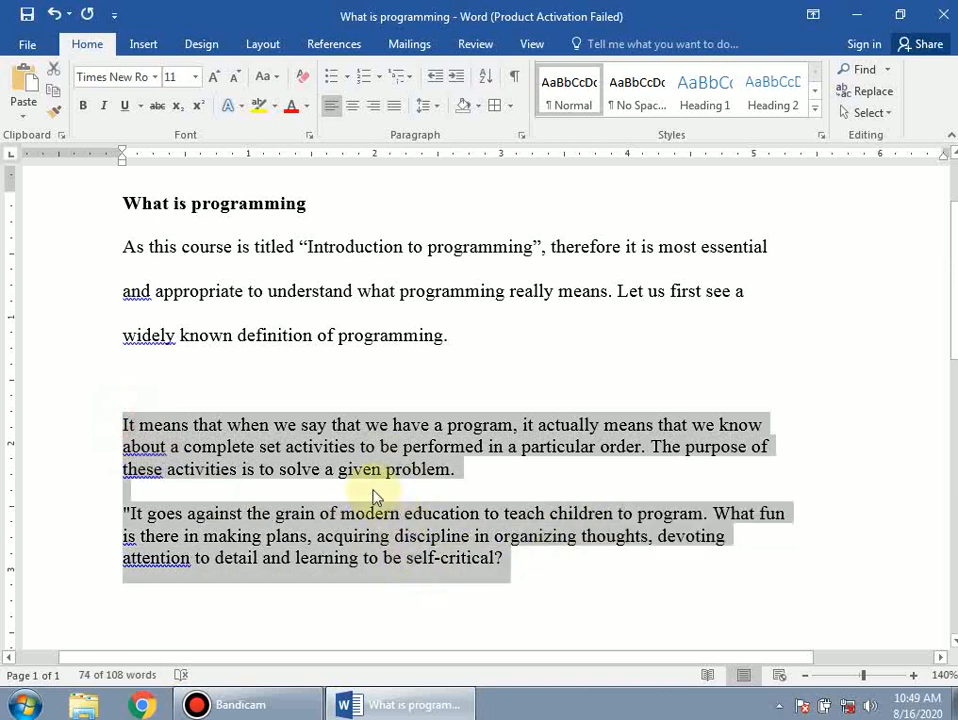
left_click(125, 491)
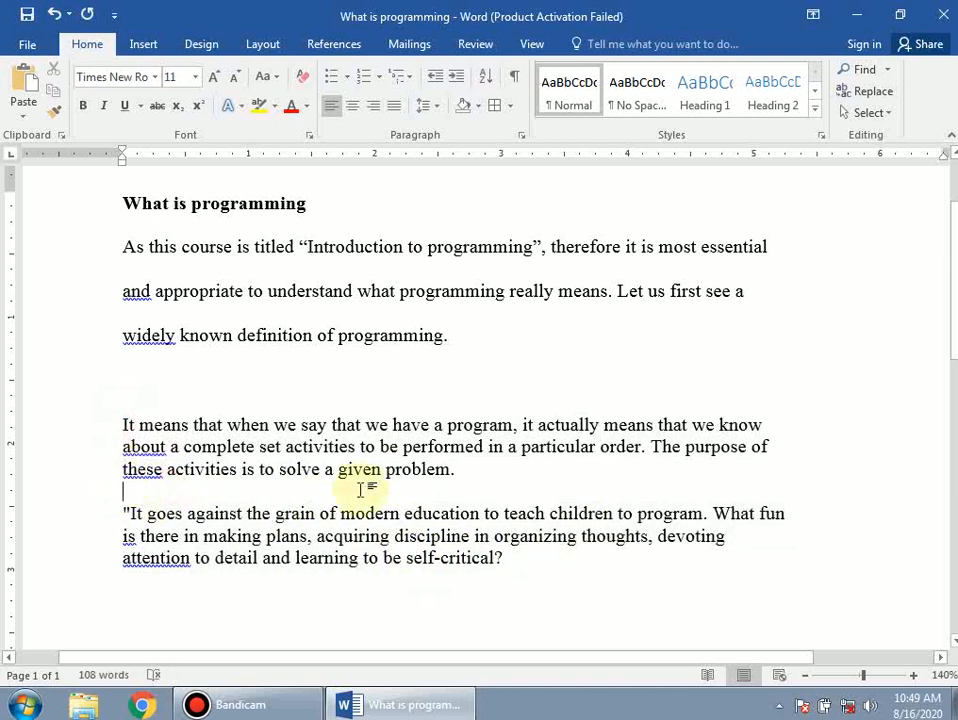
left_click(515, 566, "shift")
left_click(124, 424, "shift")
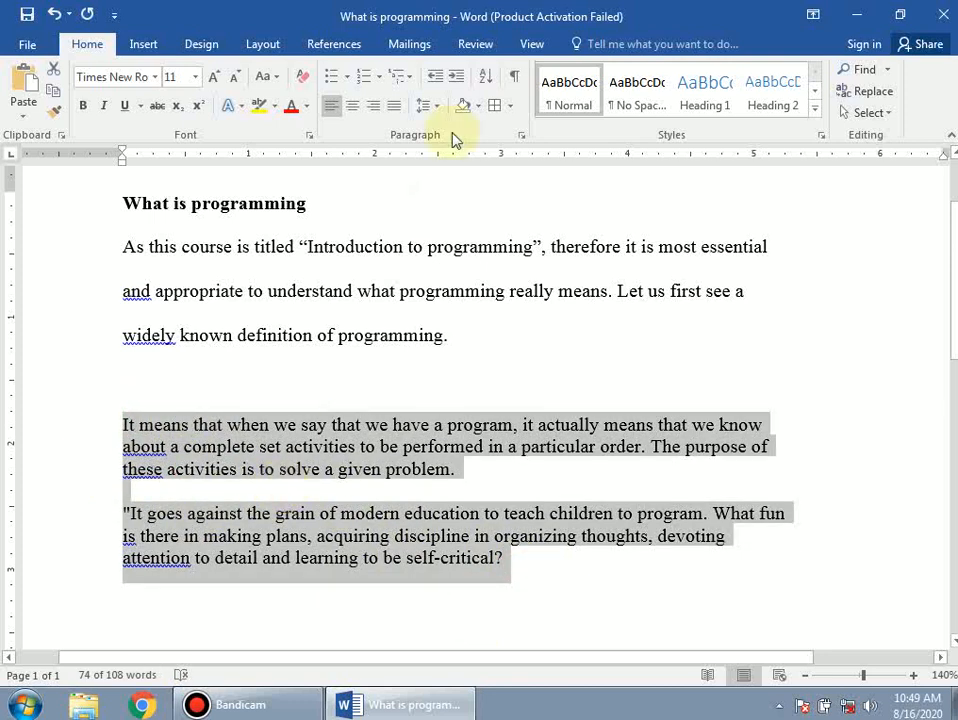
left_click(479, 107)
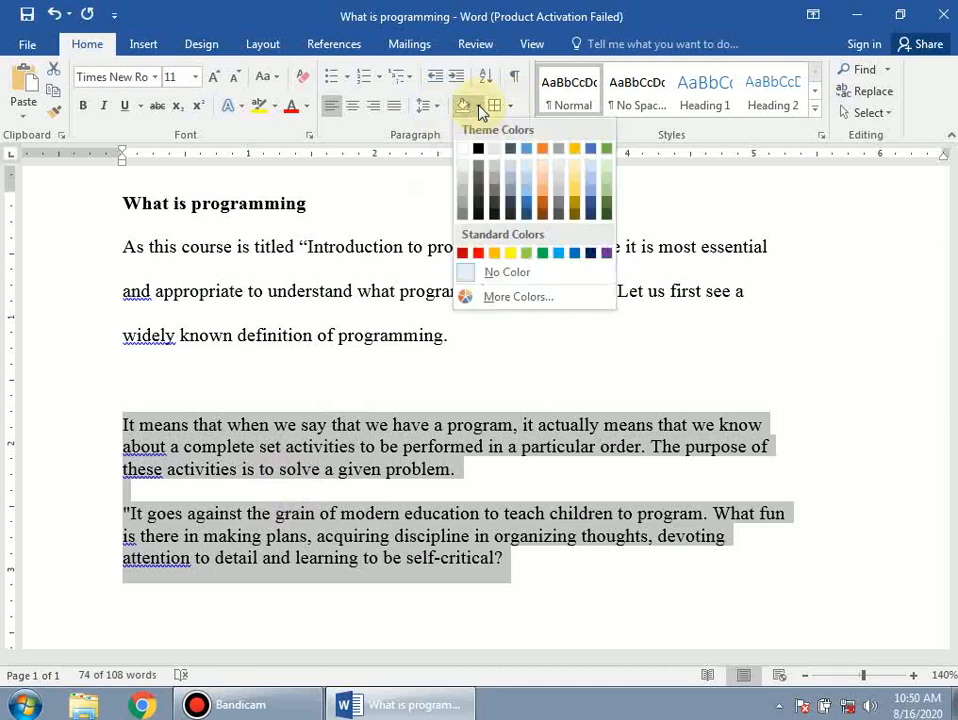
left_click(430, 106)
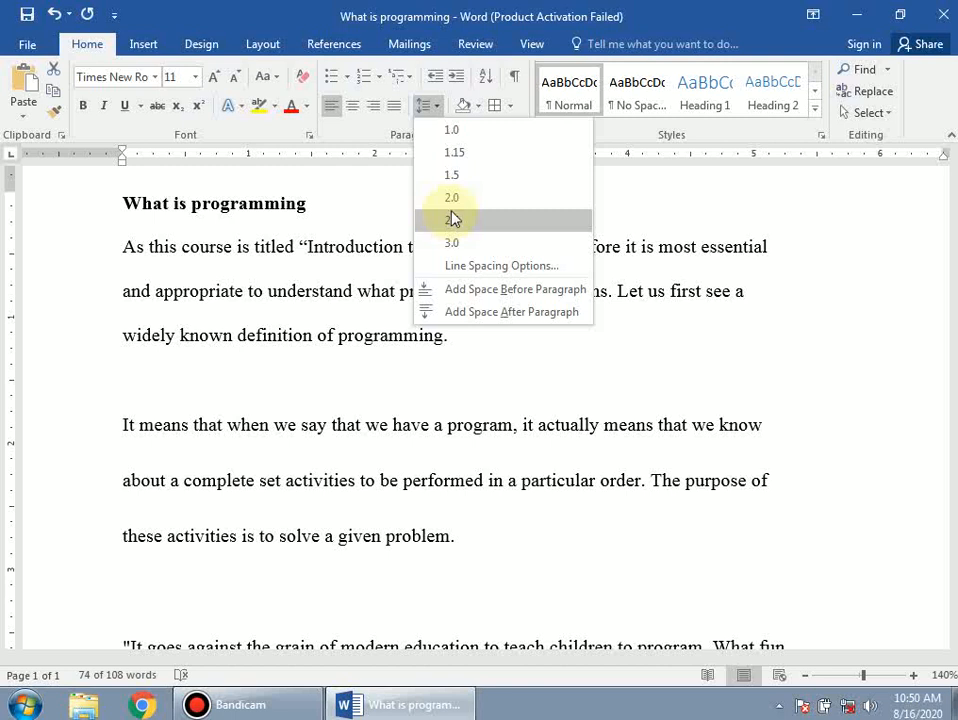
left_click(513, 607)
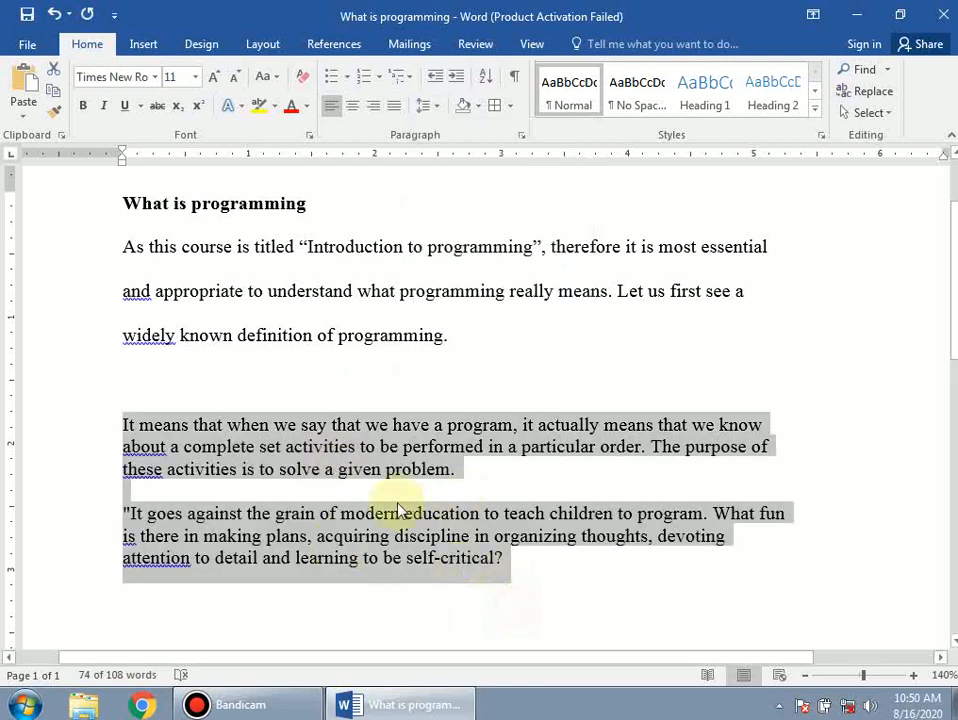
Step: Apply 2.5 line spacing to the blank line between the second and third paragraphs
left_click(448, 487)
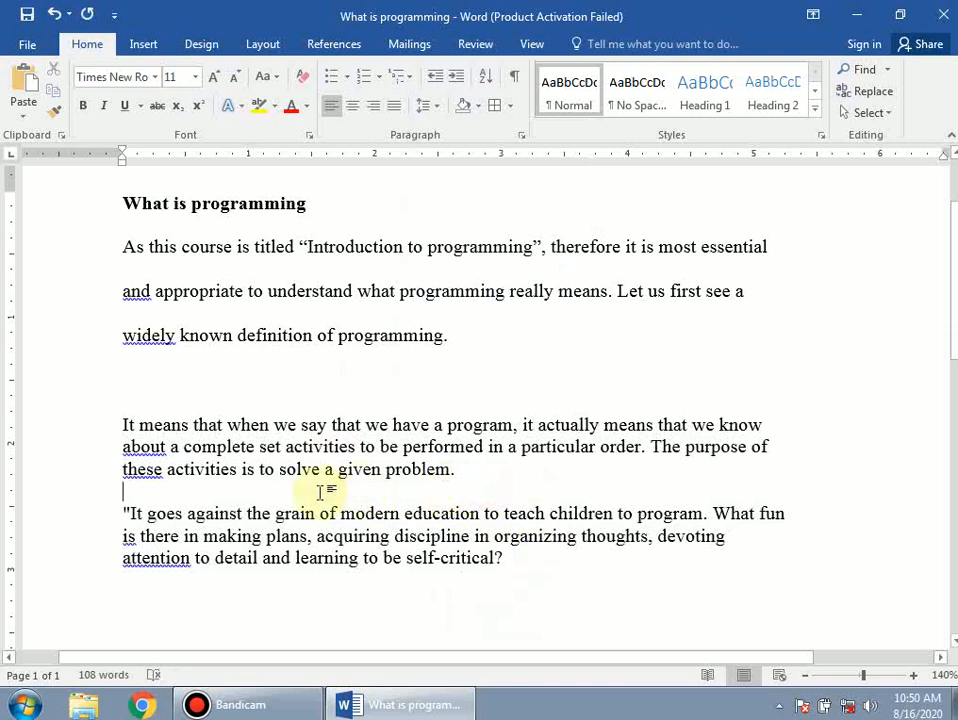
left_click(163, 492)
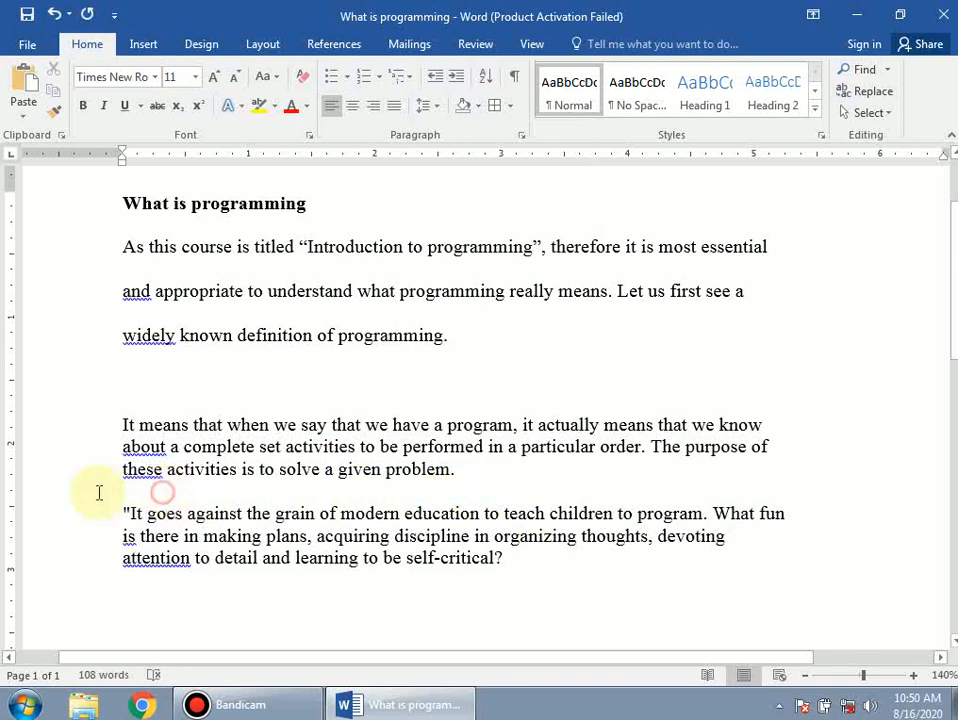
left_click(437, 108)
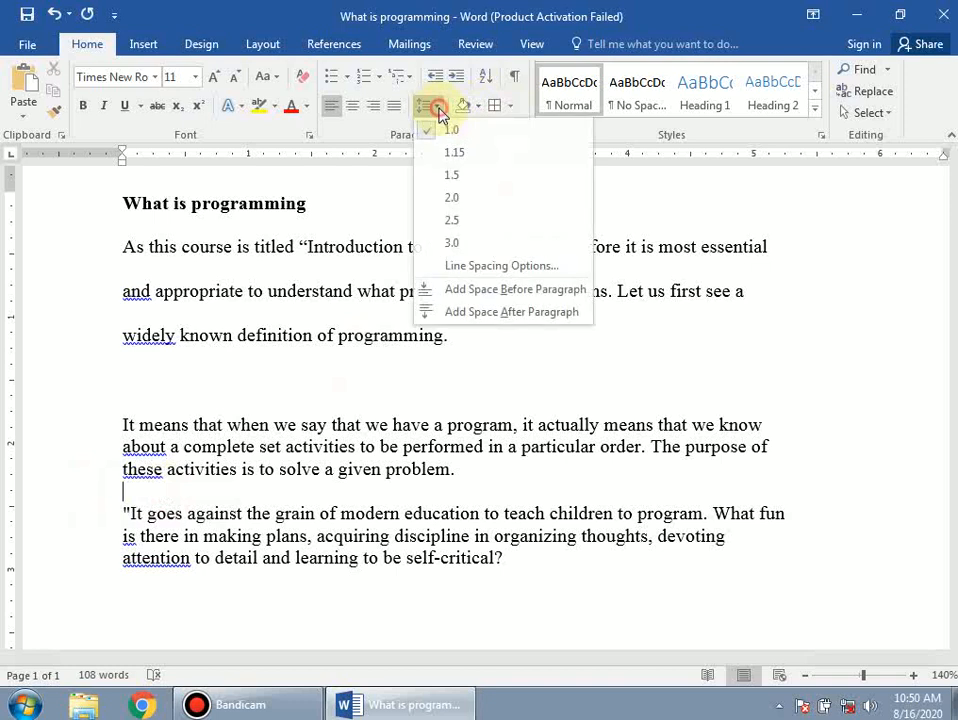
left_click(457, 220)
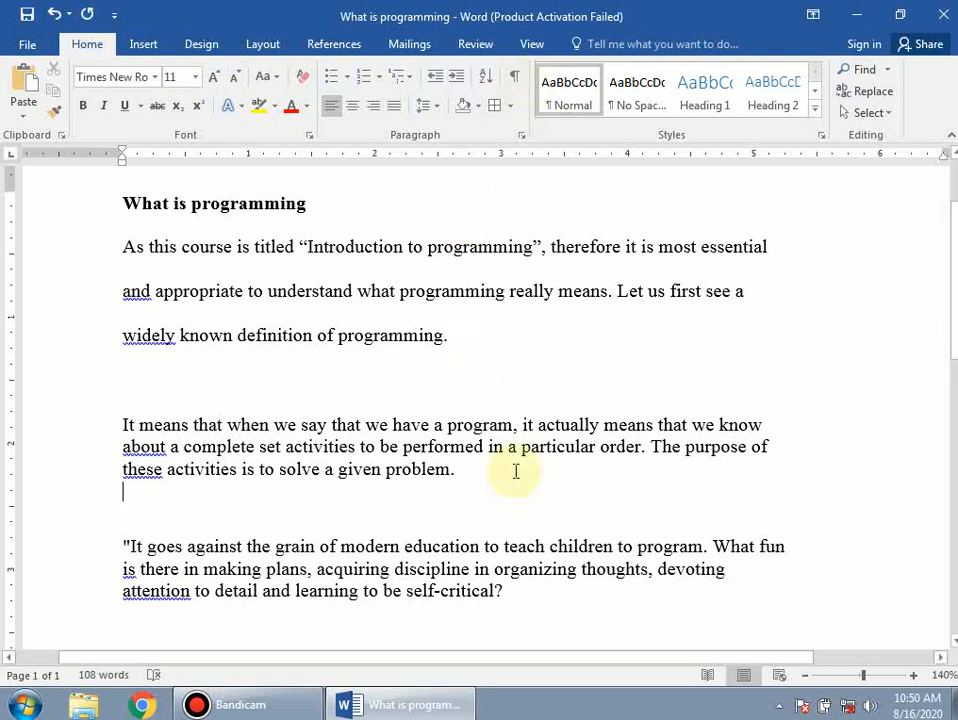
Step: Delete all three body paragraphs, then select the 'What is programming' heading
left_click_drag(563, 621, 111, 272)
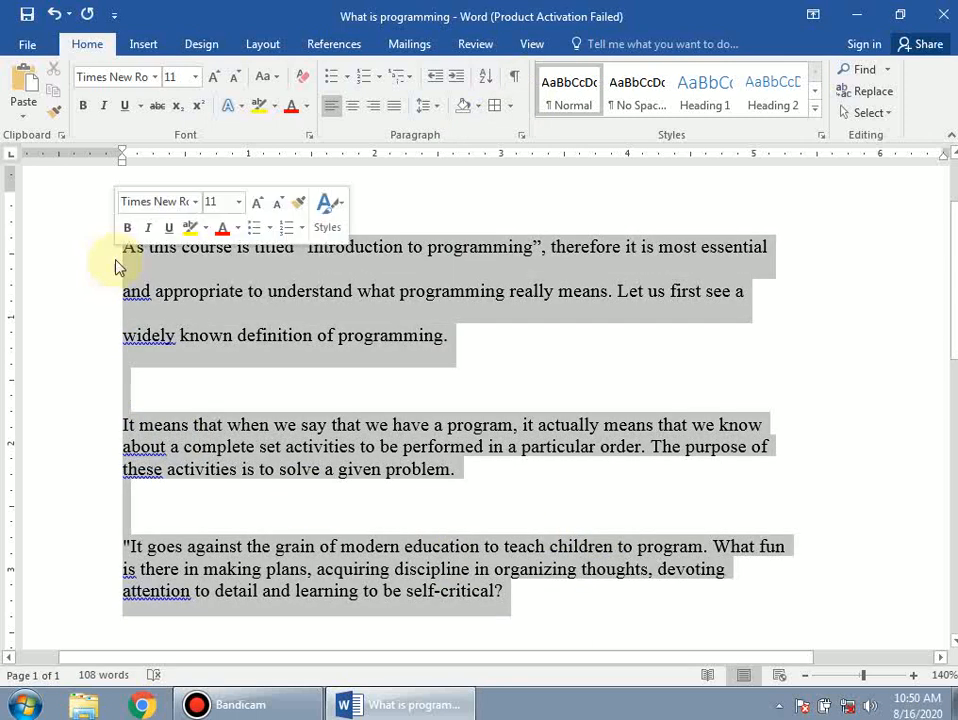
key("Delete")
scroll(238, 255, "up", 2)
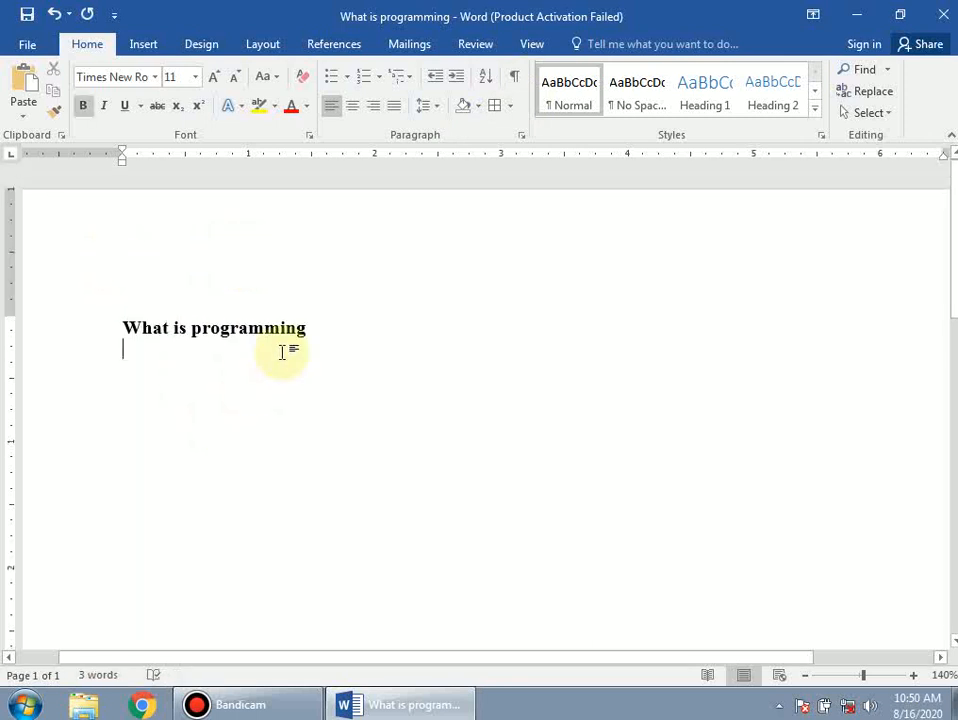
left_click_drag(325, 329, 124, 359)
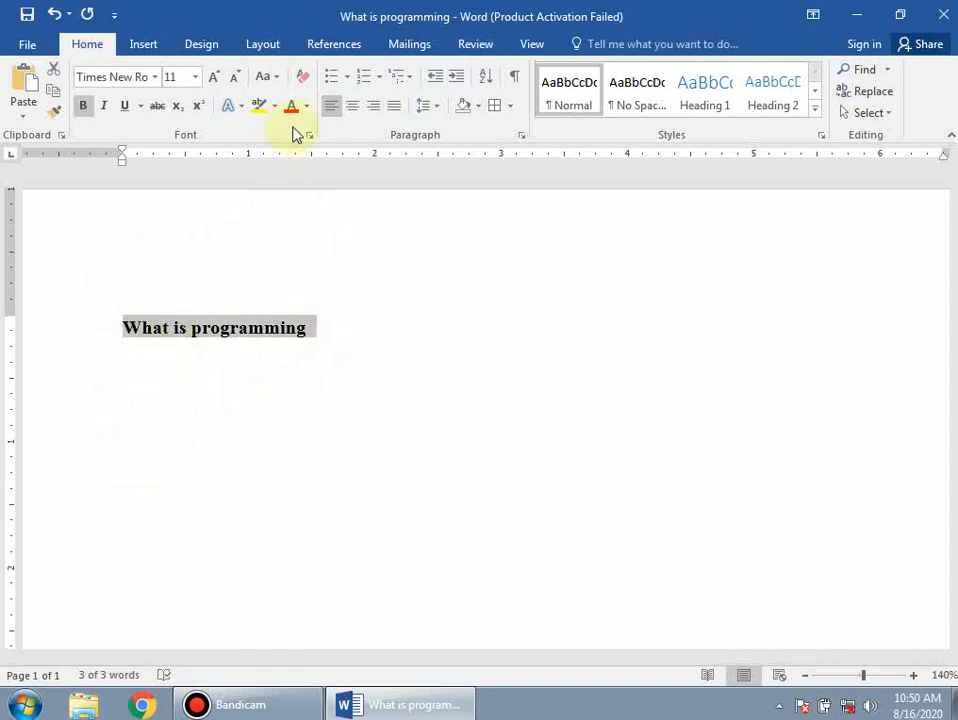
Step: Try centre, right and then left alignment on the 'What is programming' heading
left_click(355, 108)
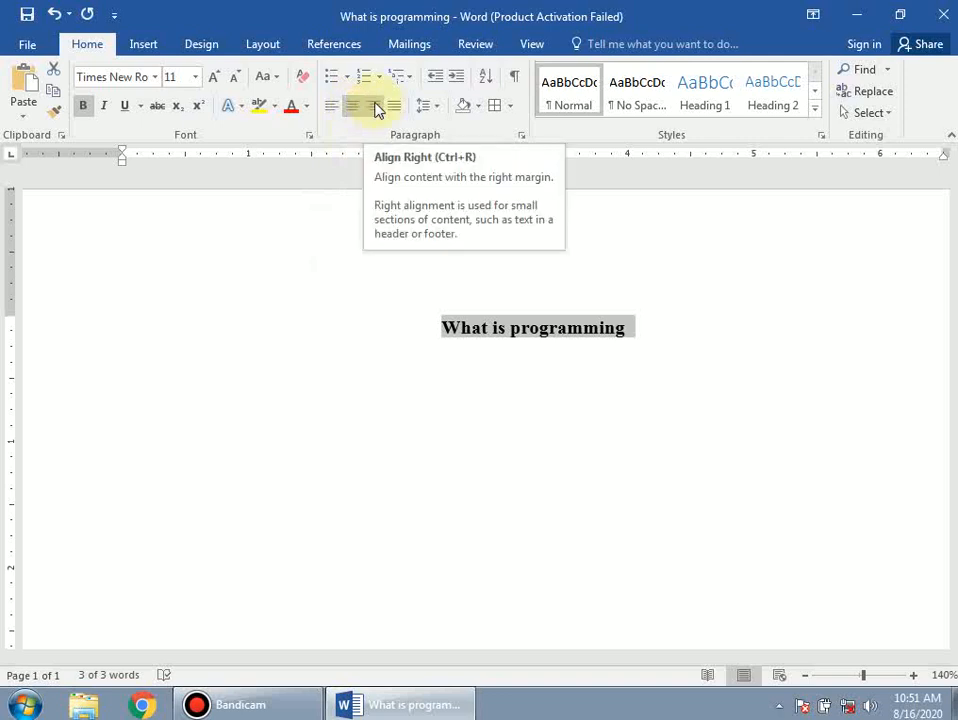
left_click(375, 107)
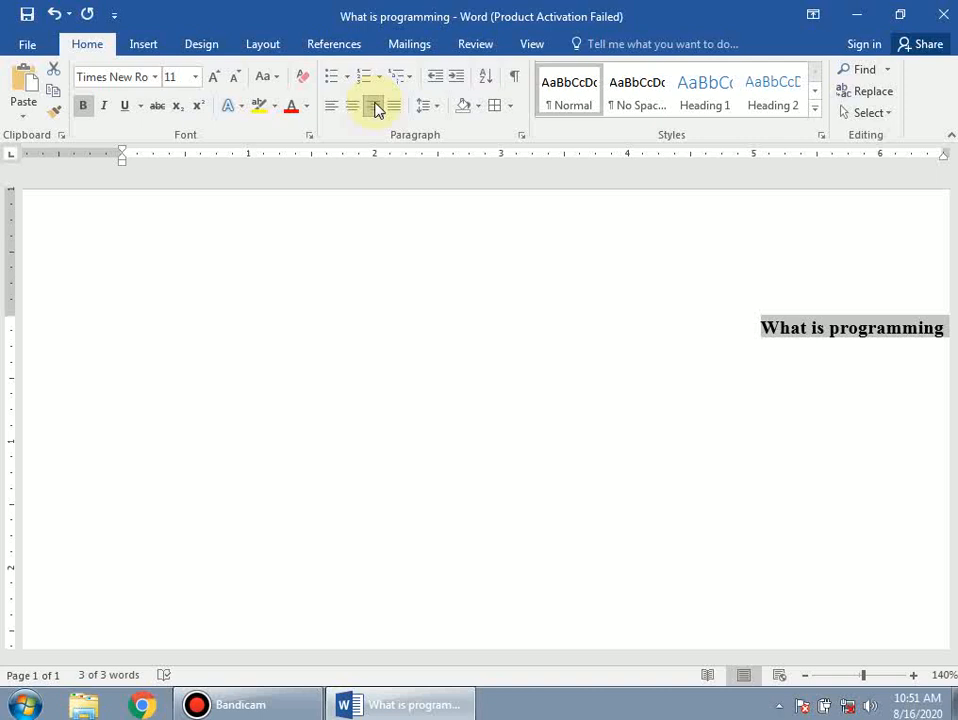
left_click(331, 112)
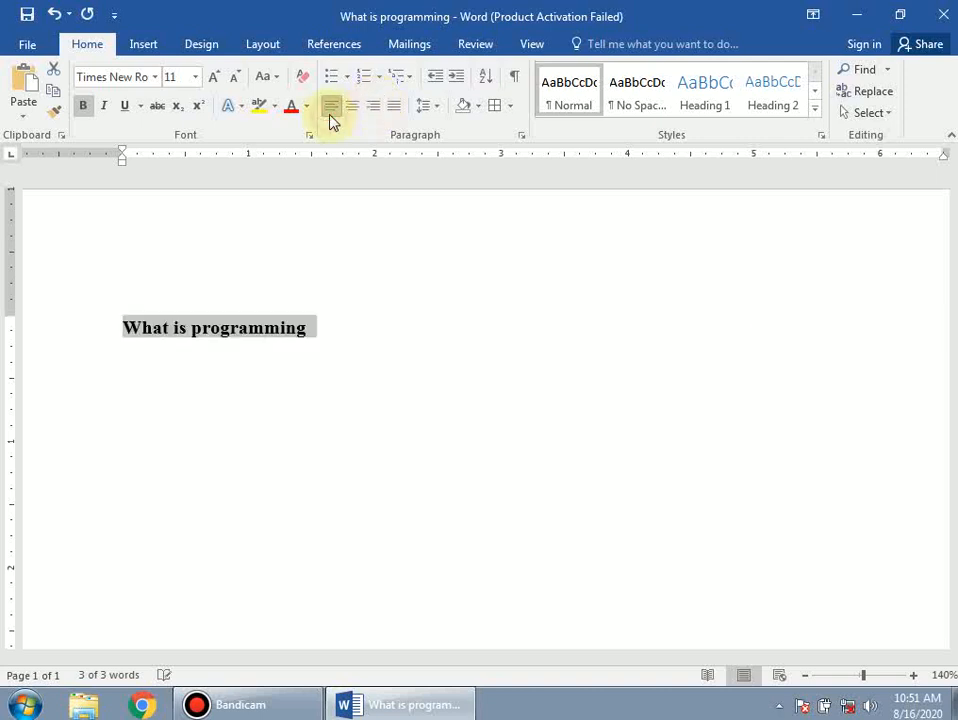
Step: Select and delete the heading, leaving the page empty
left_click(301, 355)
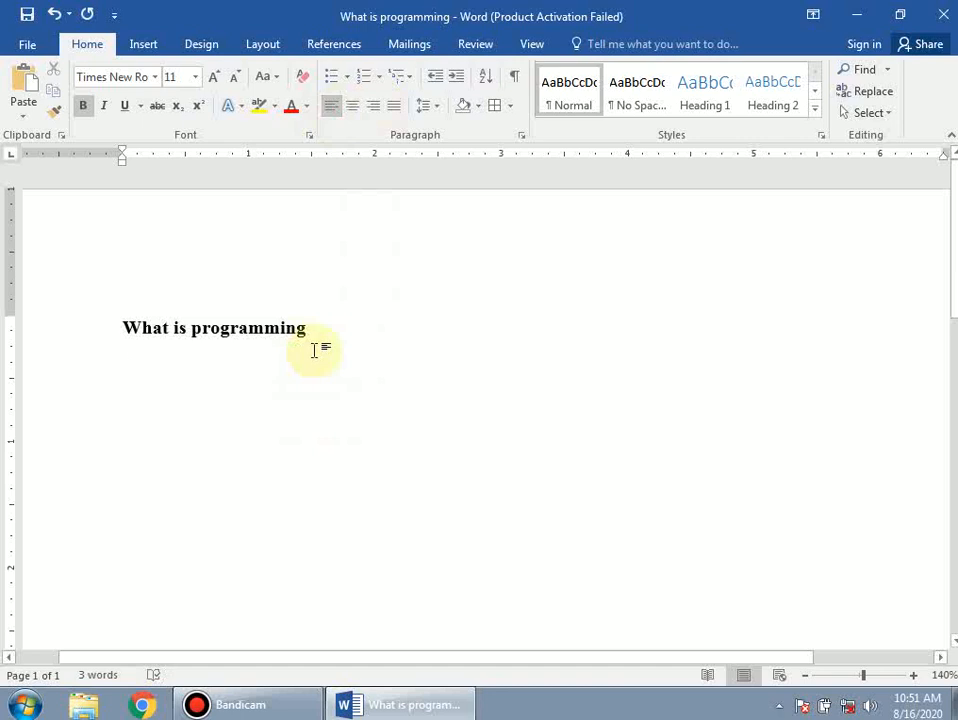
left_click_drag(316, 335, 86, 329)
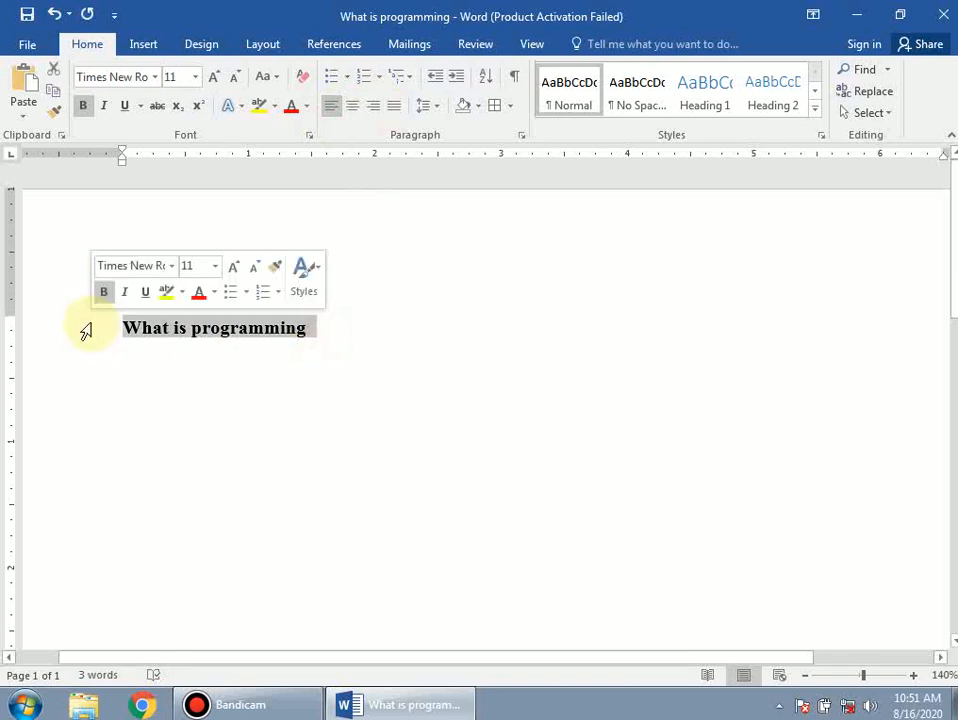
key("BackSpace")
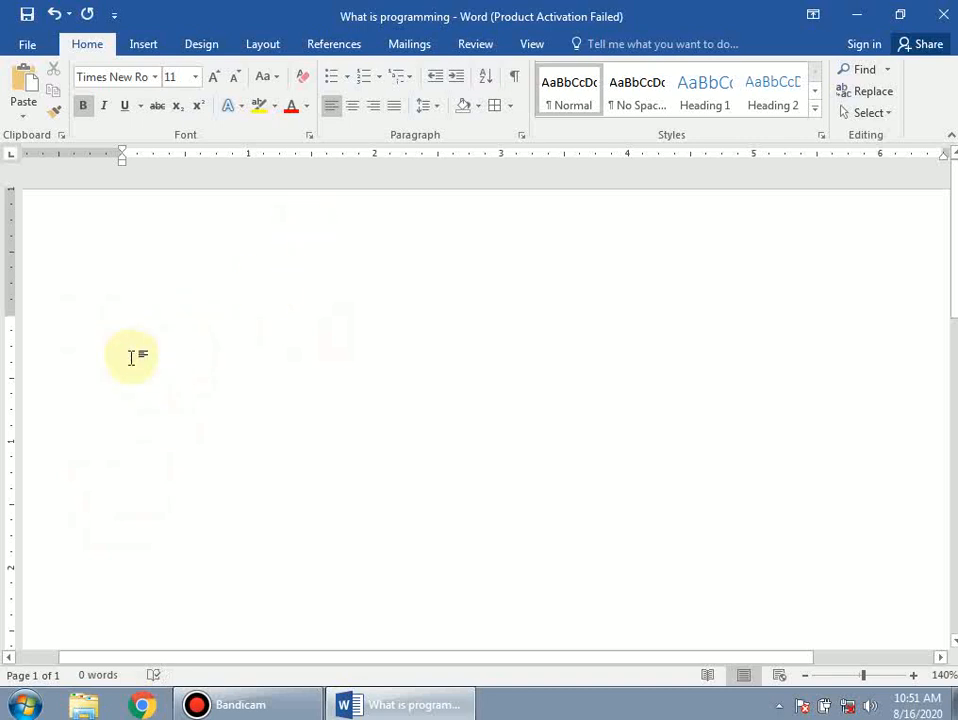
type("Maqbool")
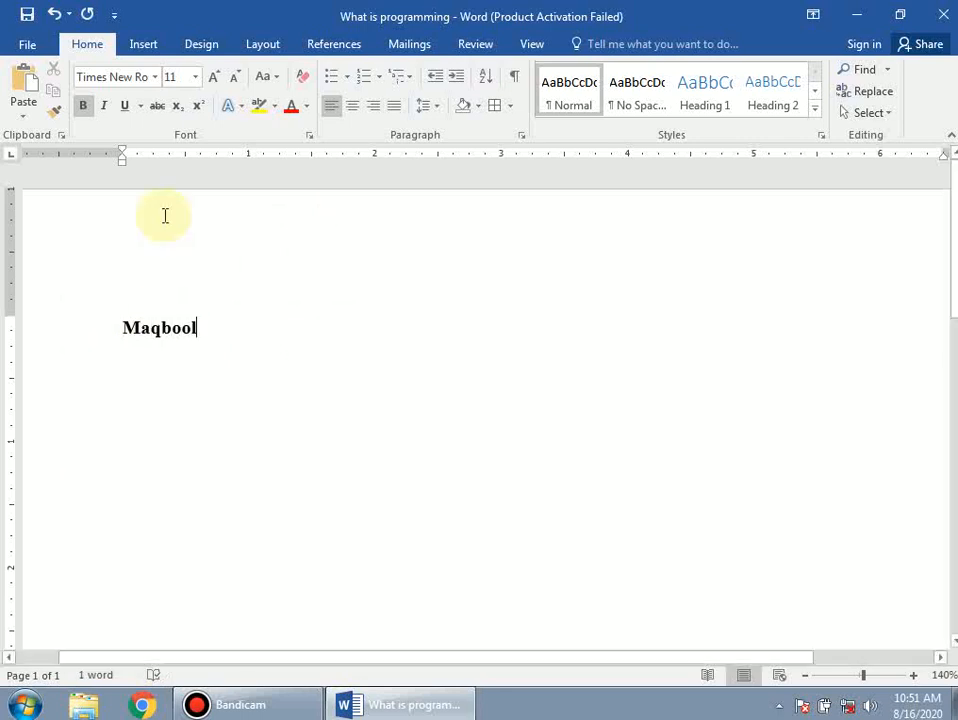
key("ctrl+a")
key("BackSpace")
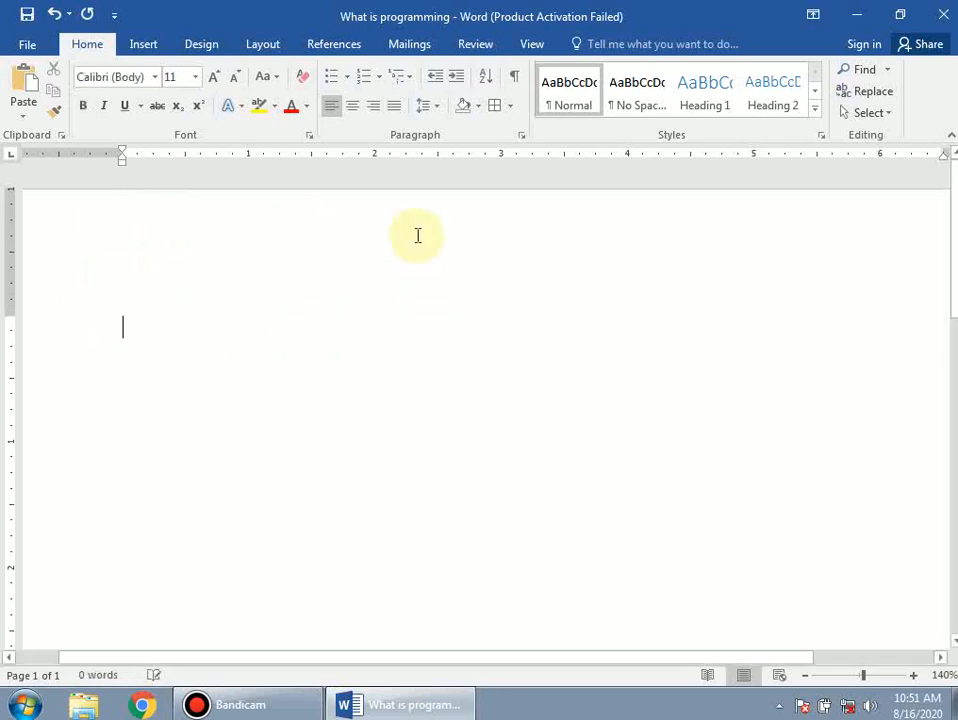
left_click(352, 110)
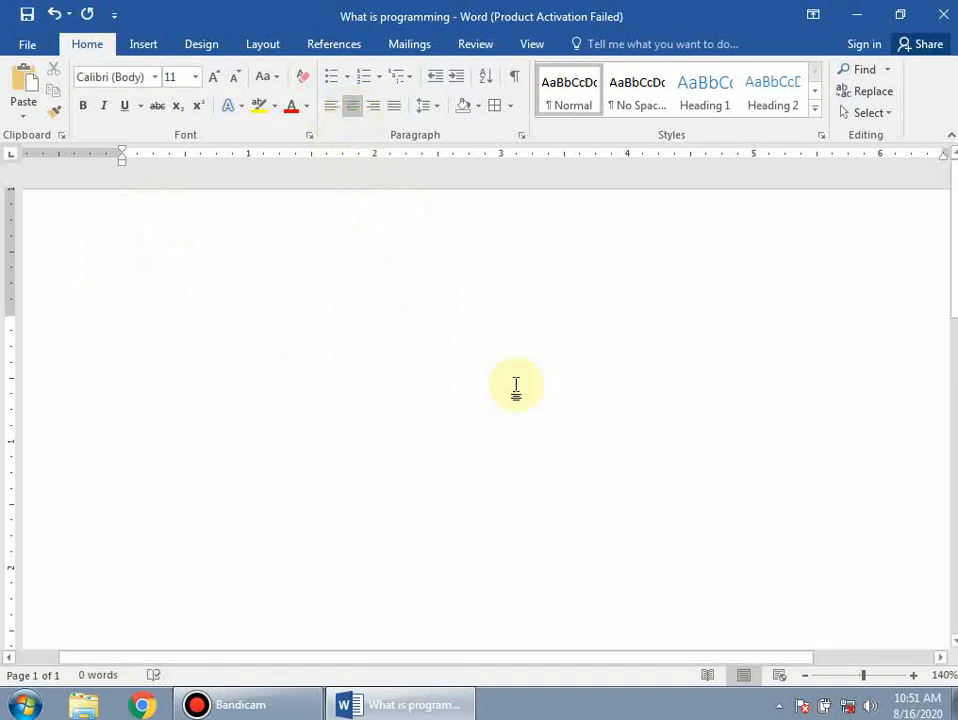
type("Maq")
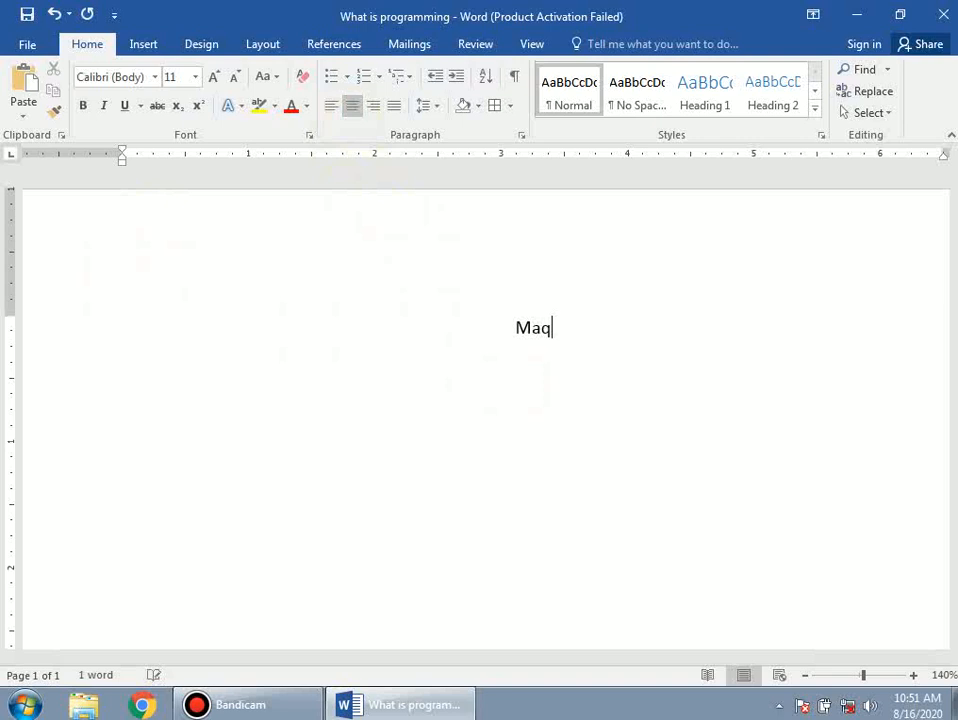
type("bool")
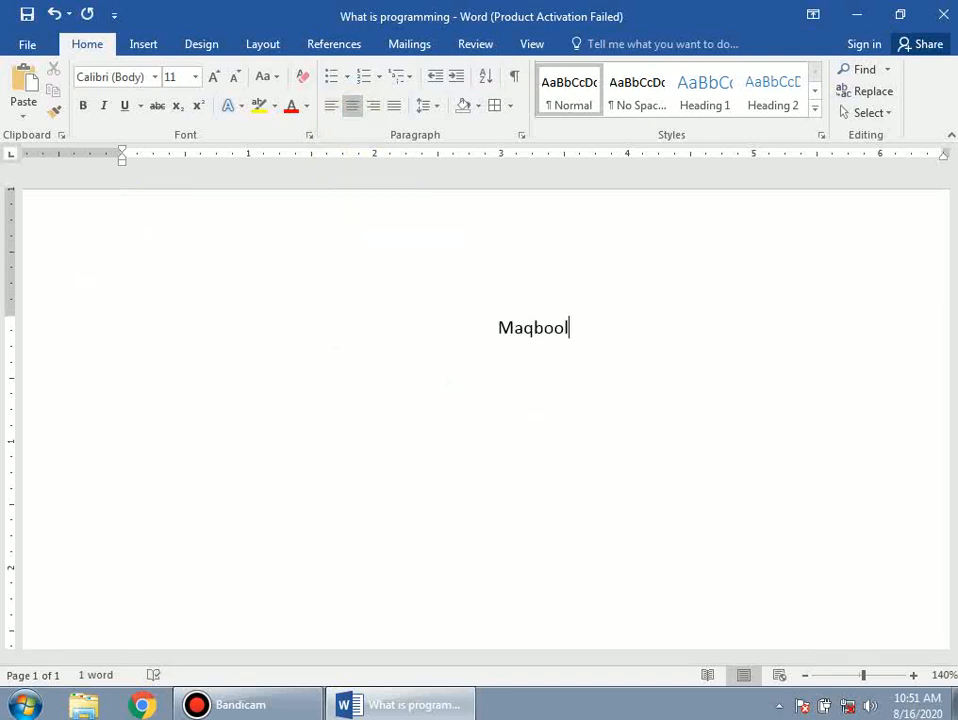
key("ctrl+a")
key("BackSpace")
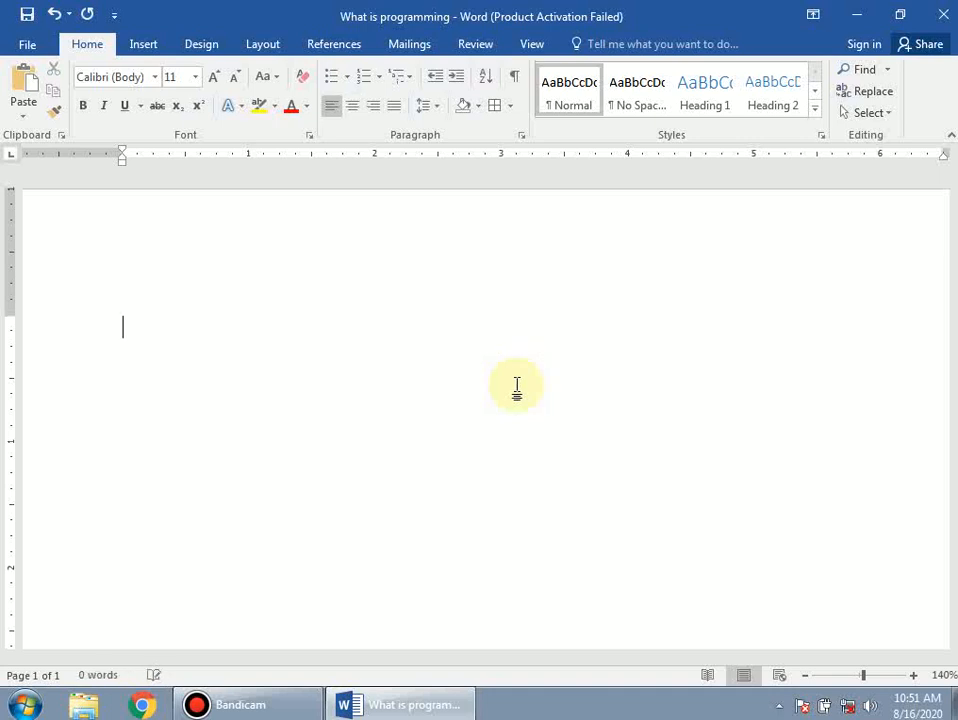
Step: Type a sample name right-aligned, then select and delete it to clear the page
left_click(378, 108)
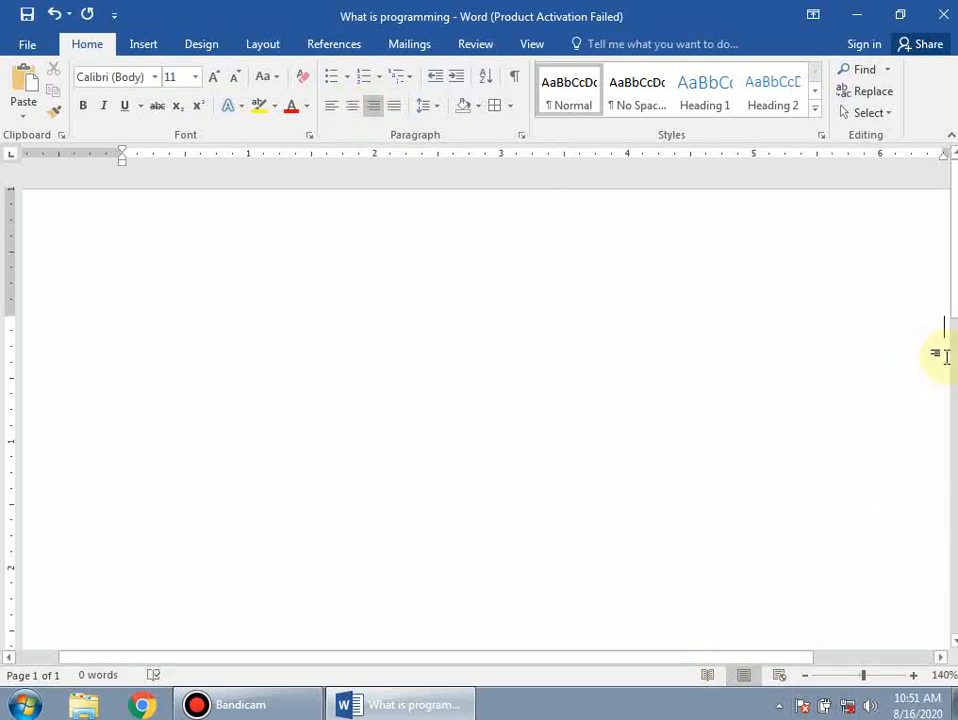
type("Maqbool")
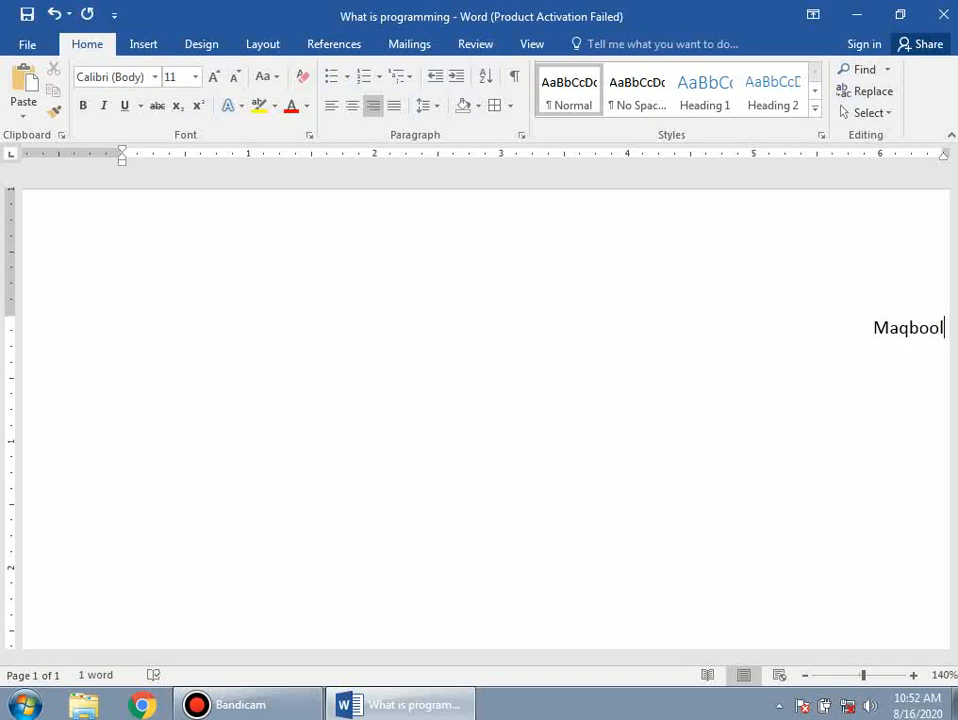
key("ctrl+a")
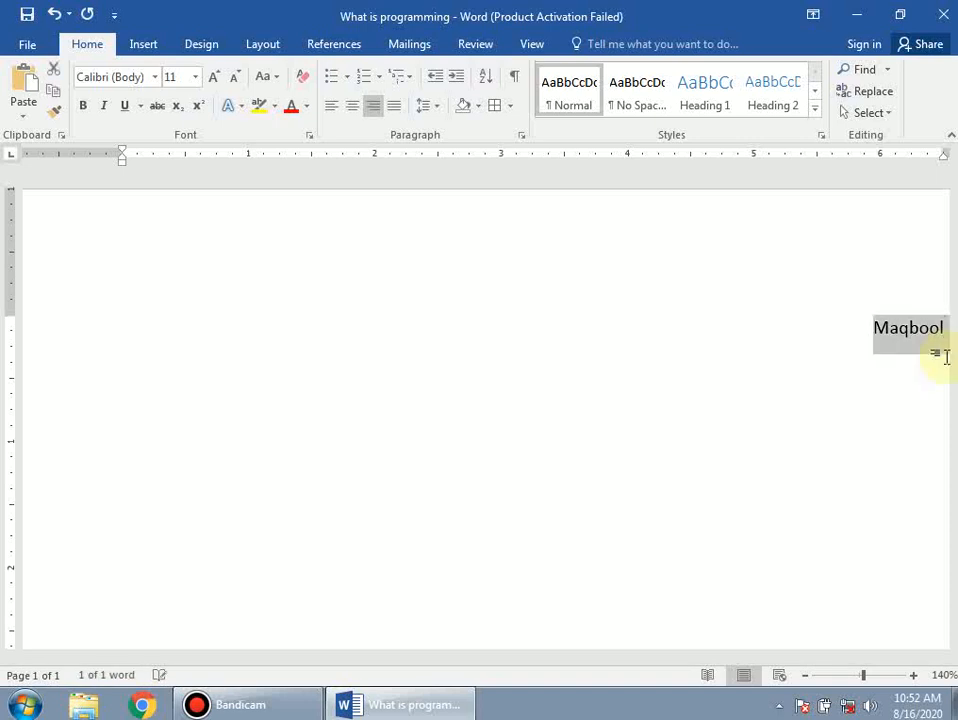
key("Delete")
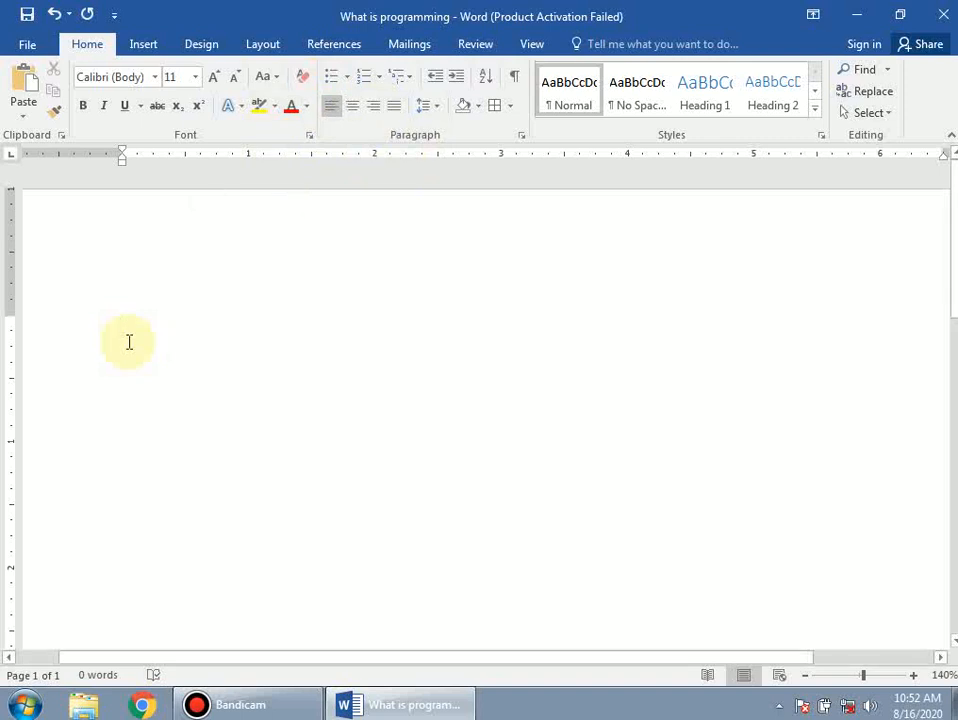
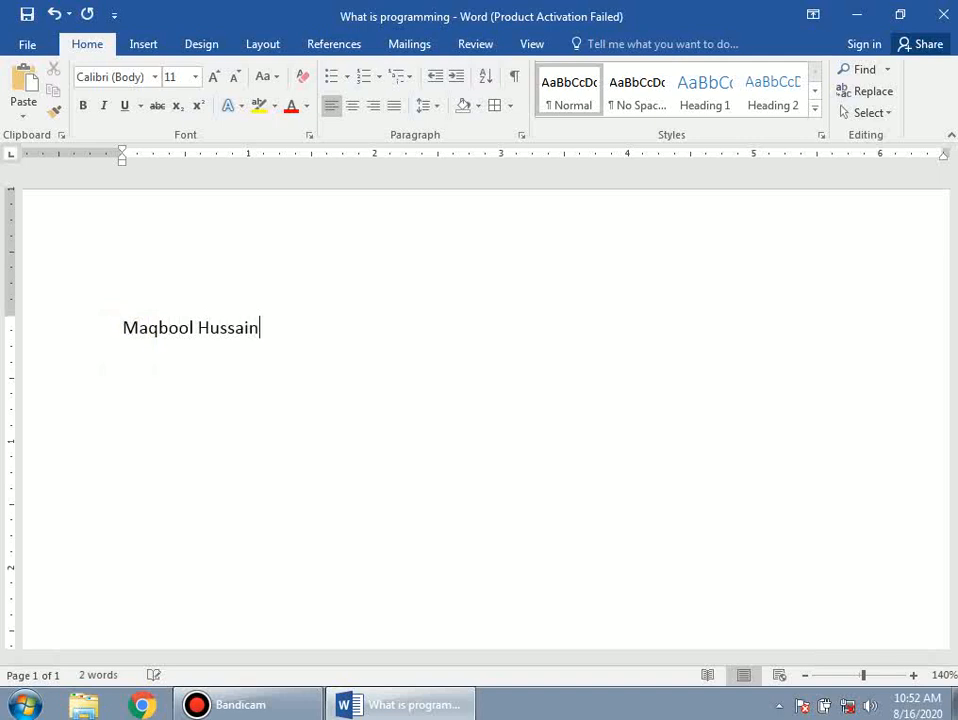
Step: Type the person's full name and preview numbering formats on it without applying one
left_click(205, 383)
left_click_drag(278, 327, 118, 325)
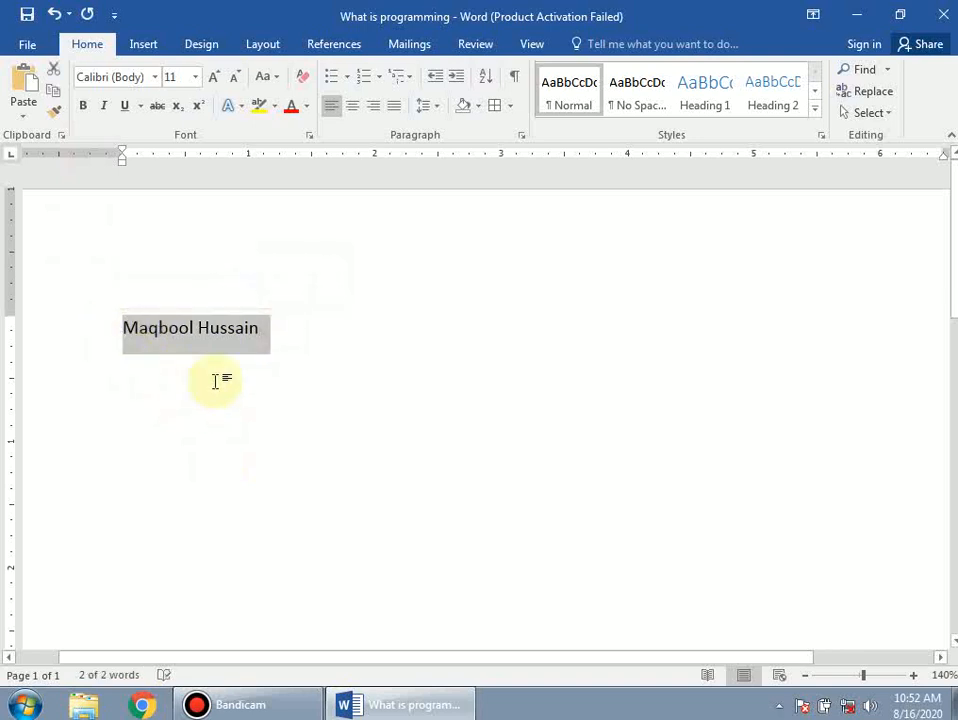
left_click(382, 88)
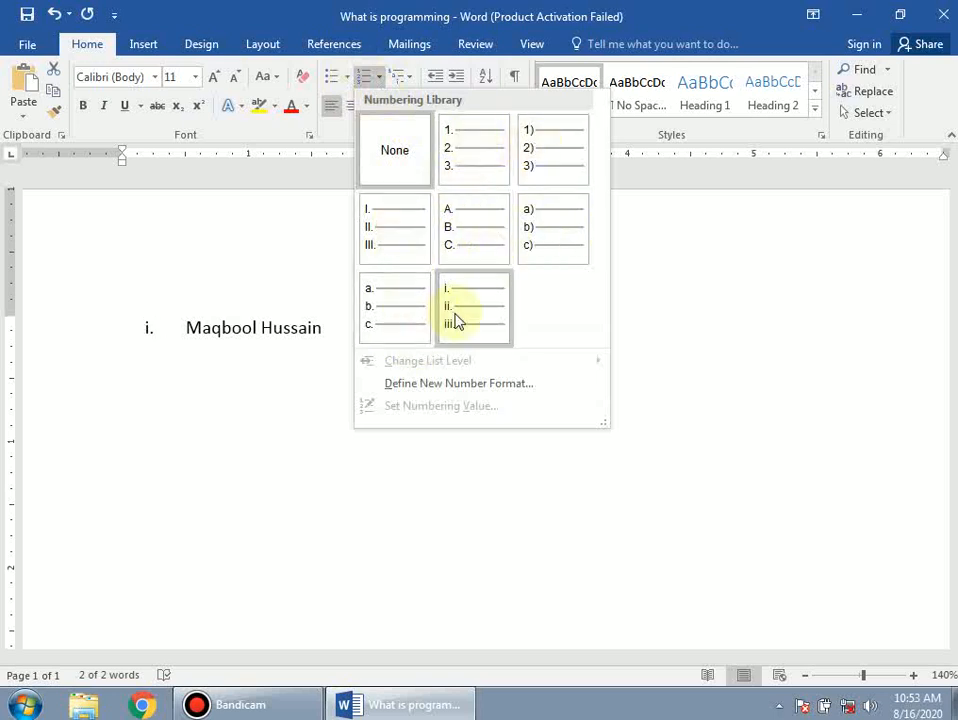
left_click(278, 344)
left_click(279, 345)
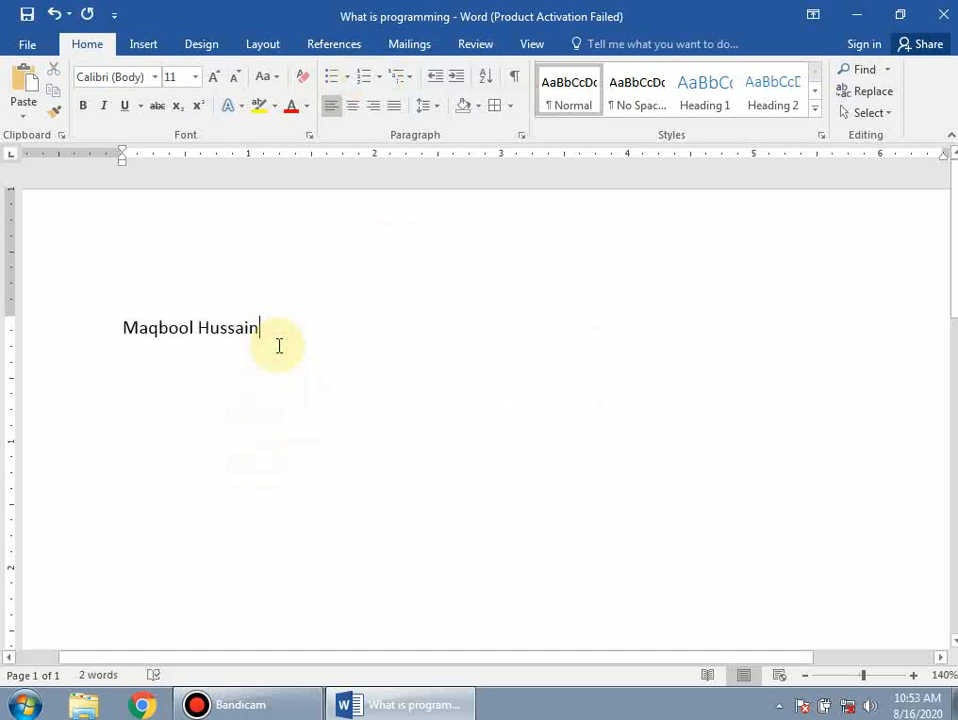
Step: Add a second line 'Computer Tutorial Hub', correcting the misspelled 'Tutoriaal'
key("Return")
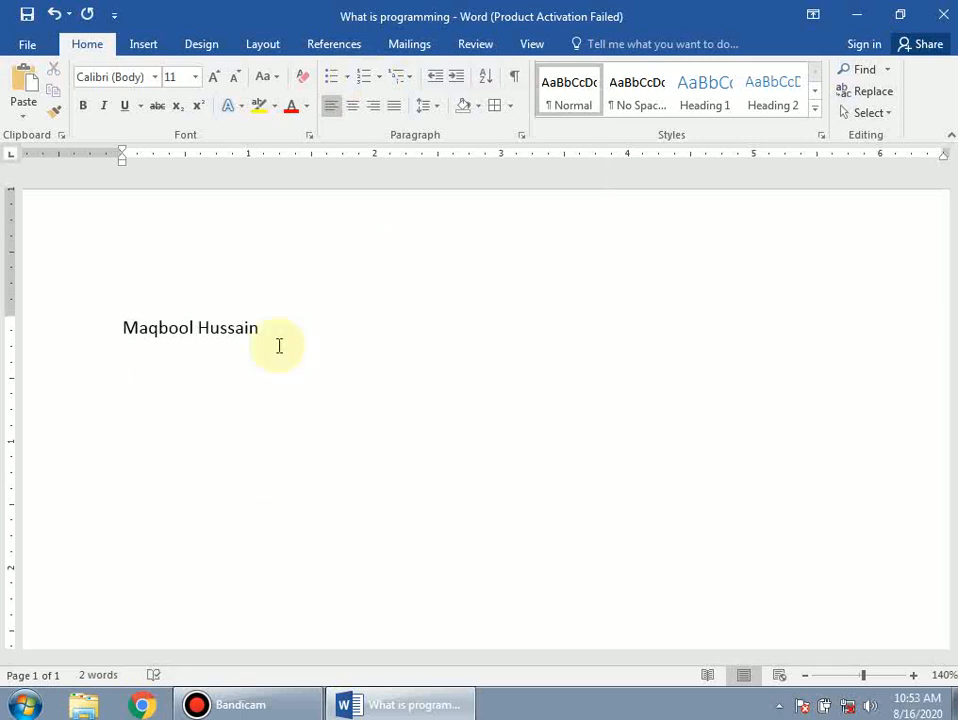
type("Computer T")
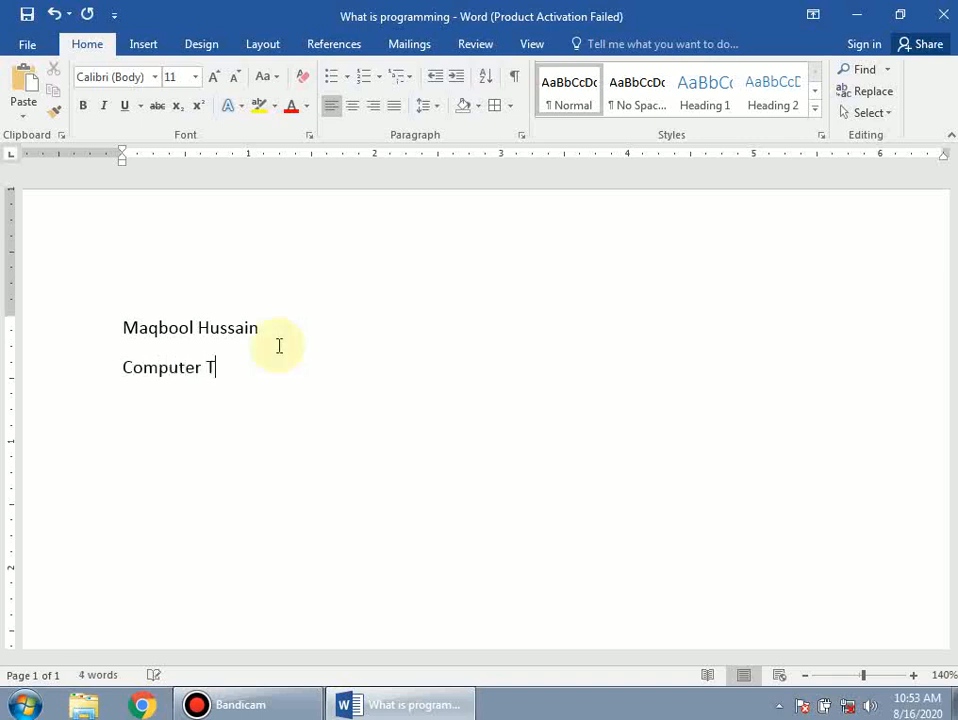
type("utoriaal Hub")
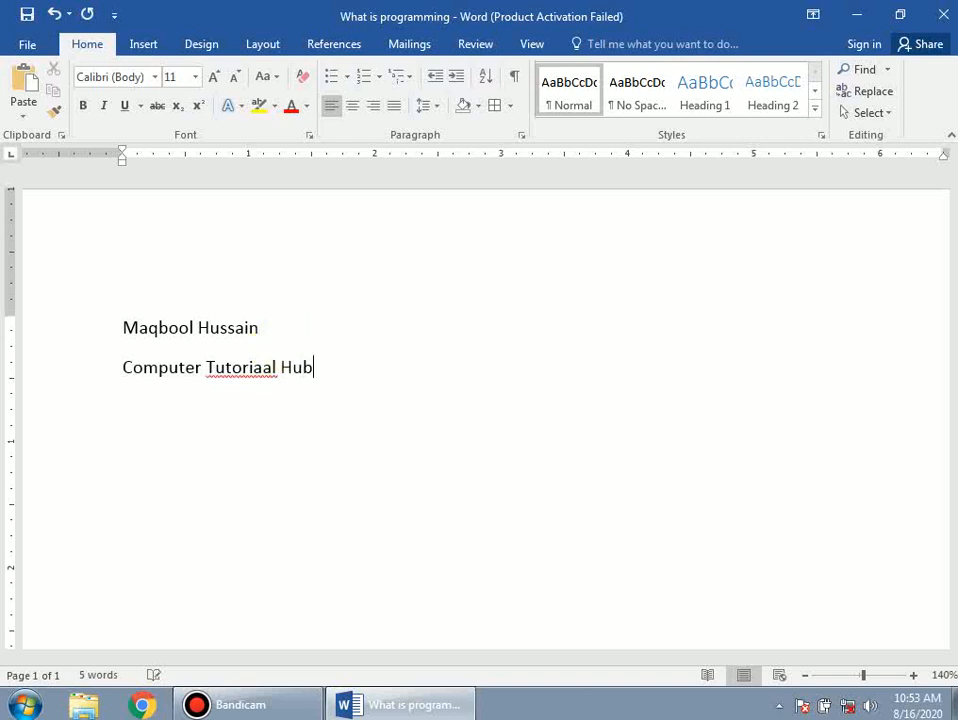
key("Left")
key("Left")
key("Left")
key("Left")
key("Left")
key("Left")
key("alt+F7")
key("Return")
key("Right")
key("Right")
key("Right")
key("Right")
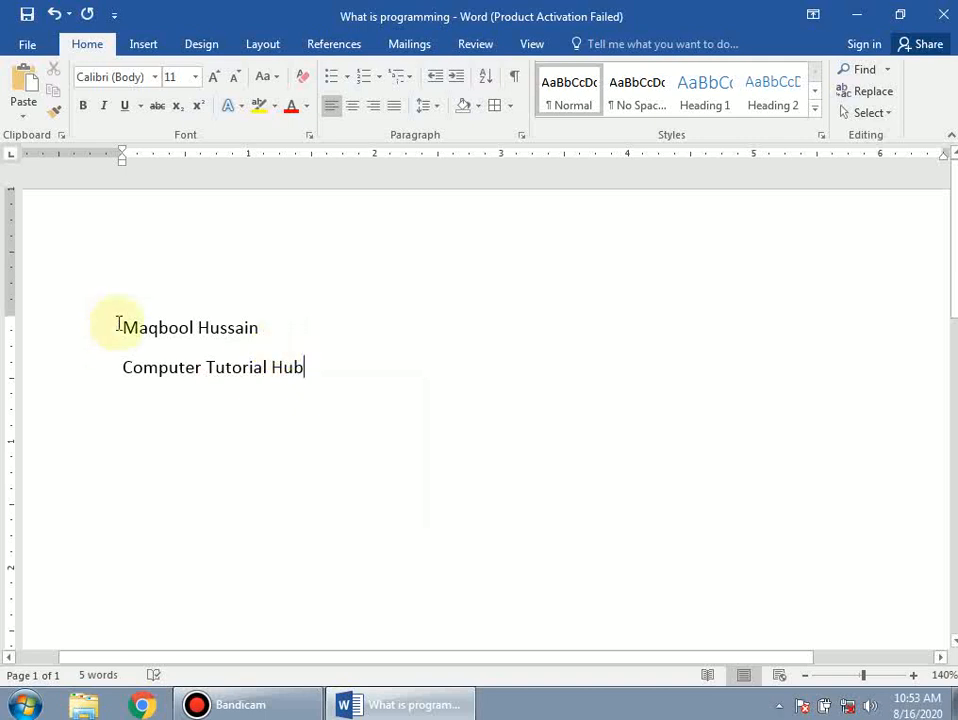
Step: Number the name and 'Computer Tutorial Hub' lines in the 1) 2) style
left_click_drag(117, 328, 342, 372)
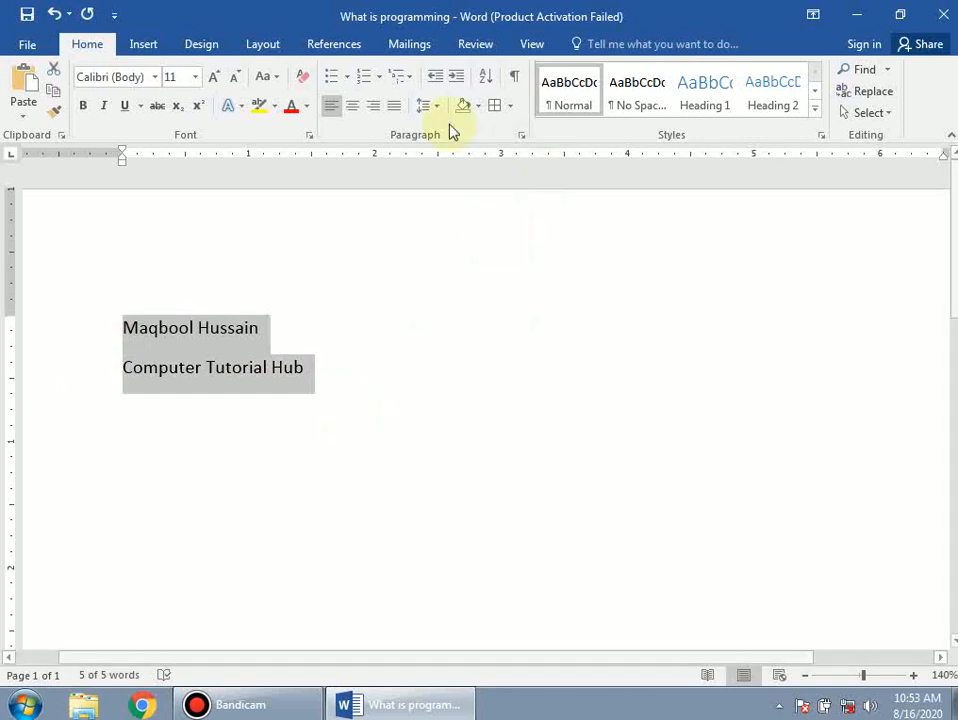
left_click(378, 80)
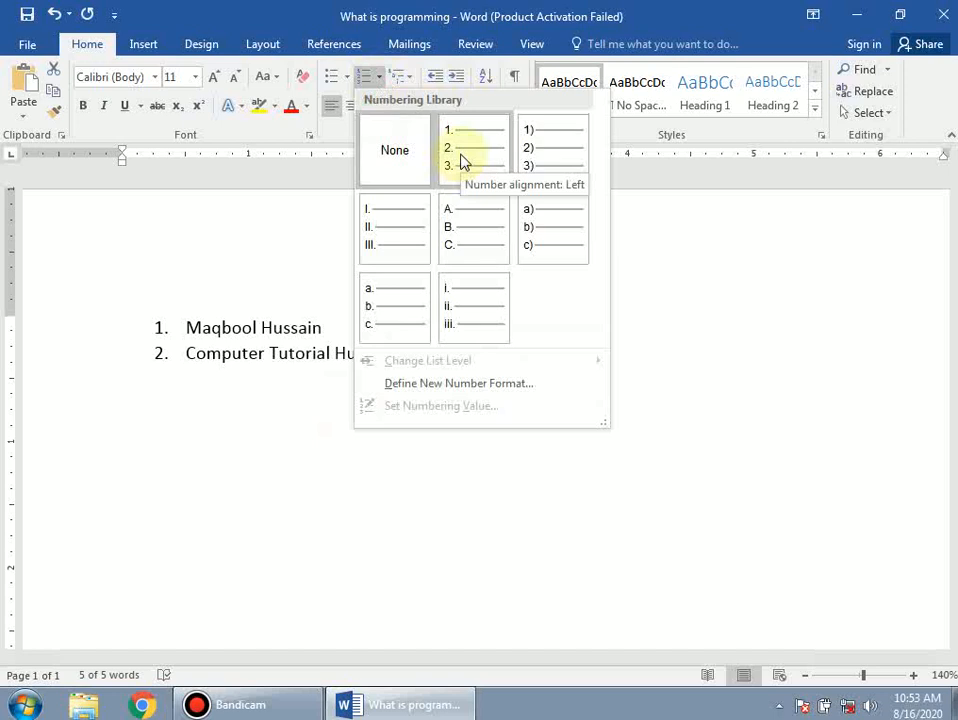
left_click(553, 158)
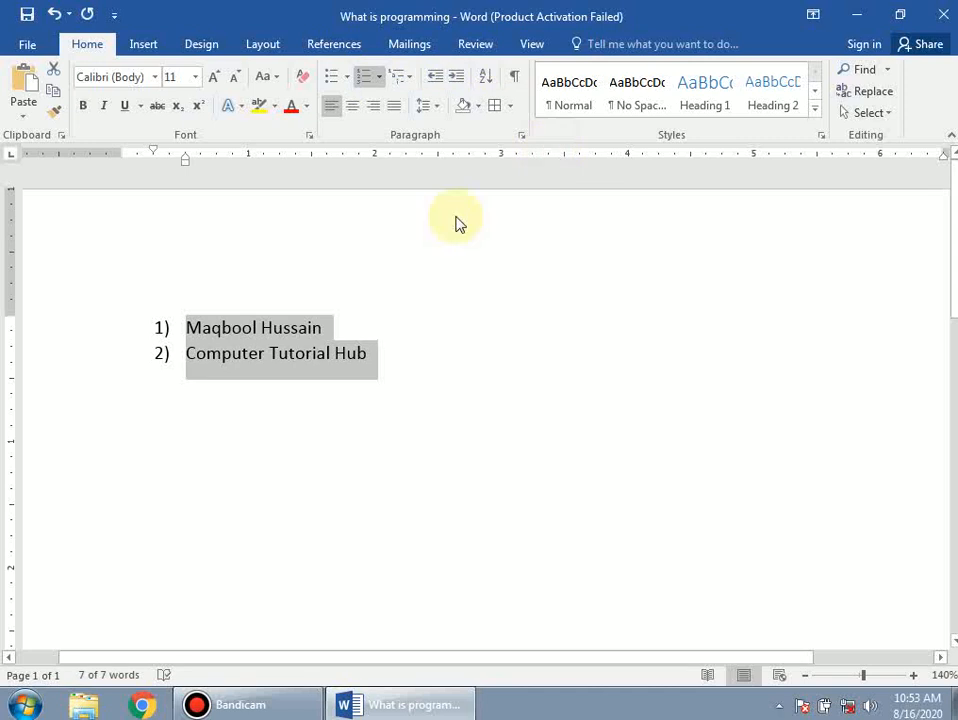
left_click(392, 366)
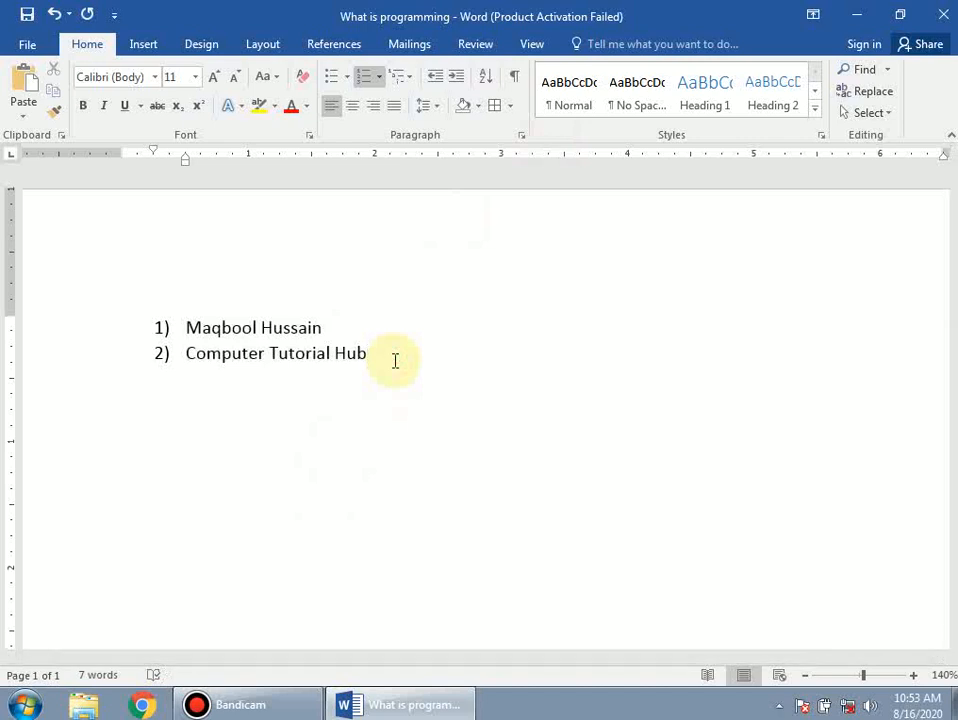
Step: Add a third item 'Youtube', fixing the 'Yoytube' typo
key("Return")
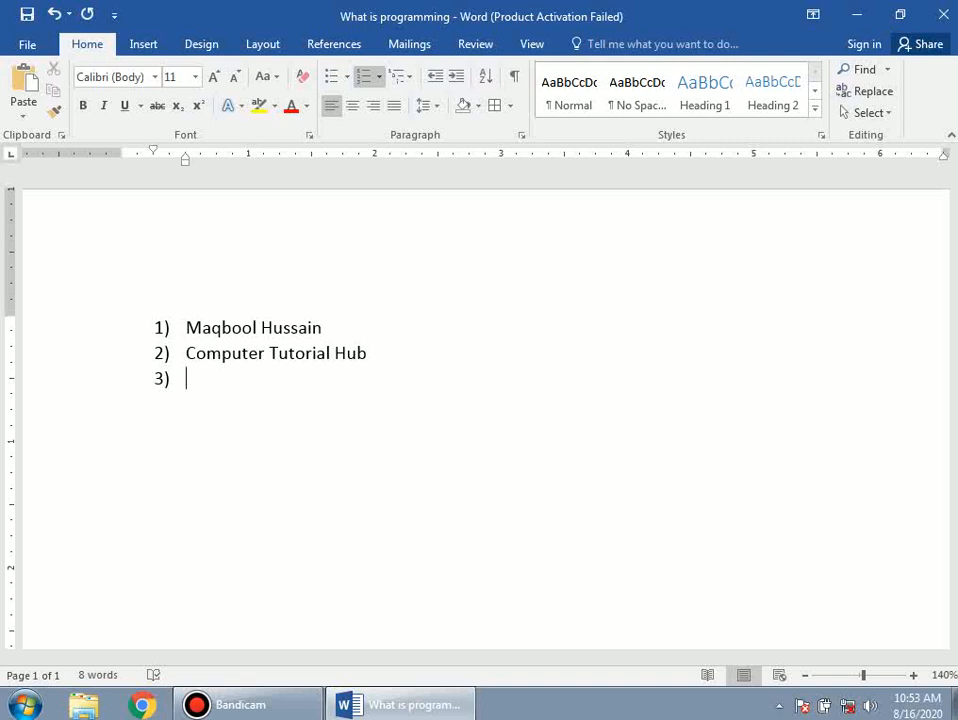
type("Yoytube")
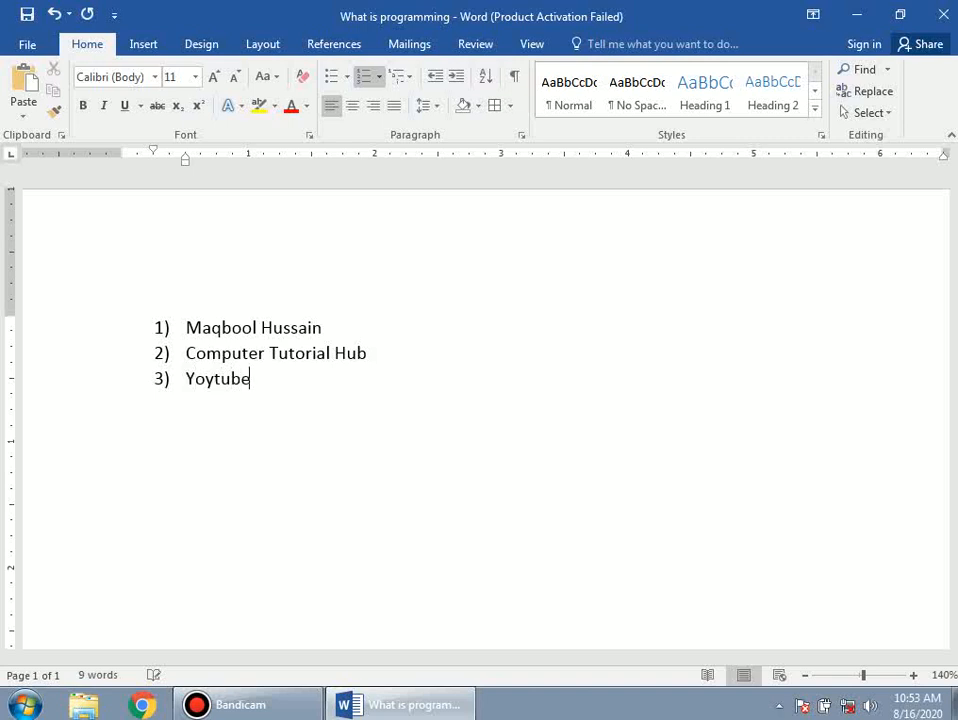
key("Left")
key("Left")
key("Left")
key("Left")
key("BackSpace")
type("u")
key("Right")
key("Right")
key("Right")
key("Right")
Step: Split item three into 'You tube' and add a fourth item holding a short name
key("Return")
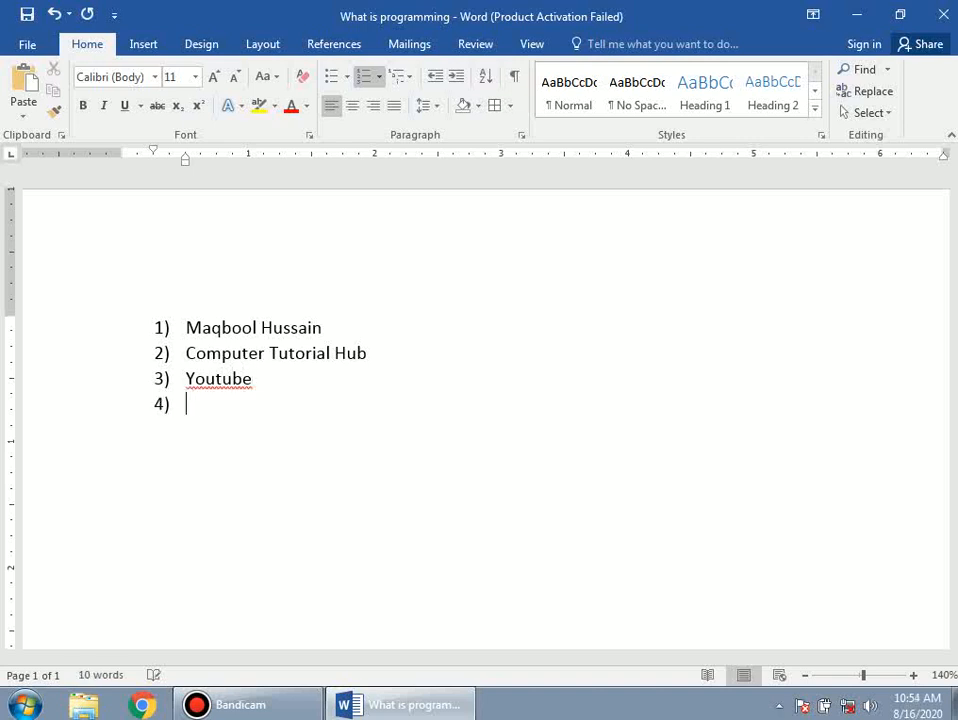
key("Left")
key("Left")
key("Left")
key("Left")
key("Left")
key("Down")
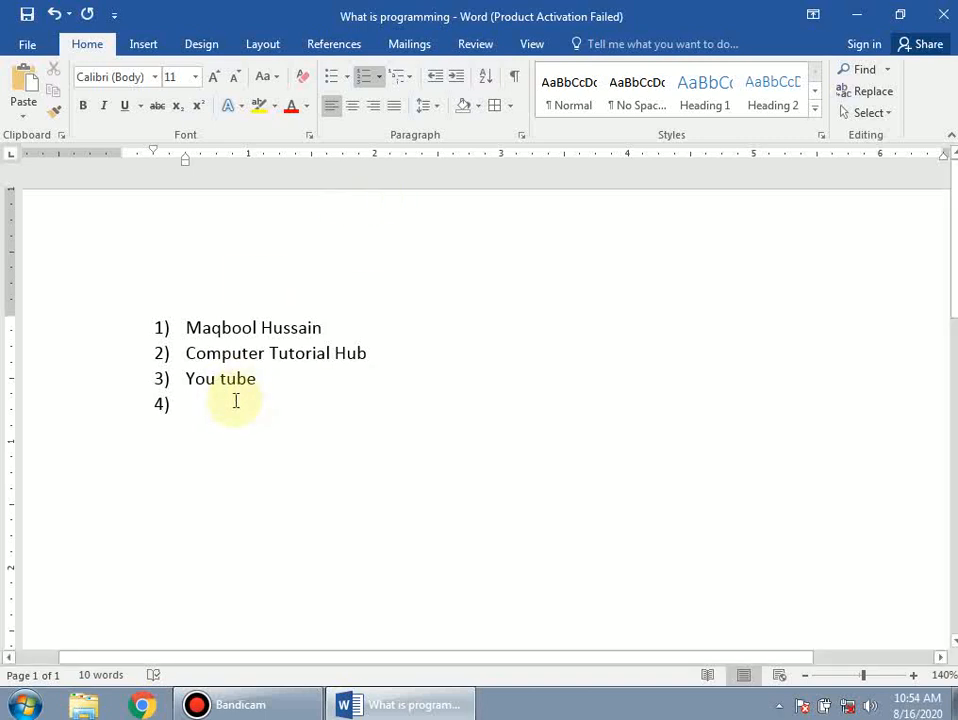
type("Ali")
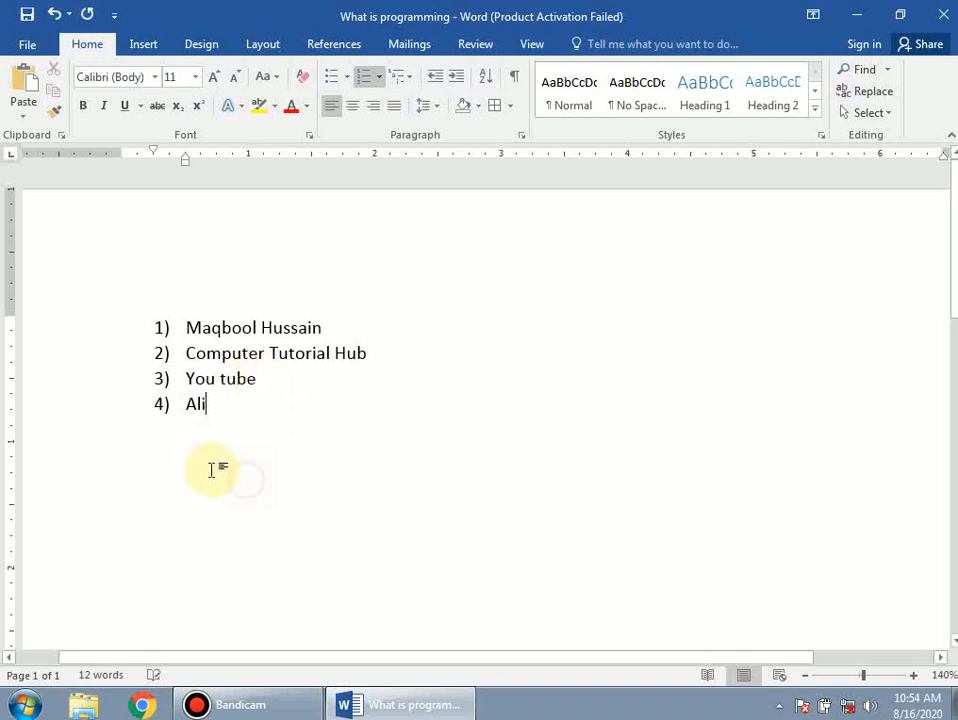
Step: Renumber the four list items with I., II., III. Roman numerals and reselect them for bullets
left_click_drag(228, 405, 186, 317)
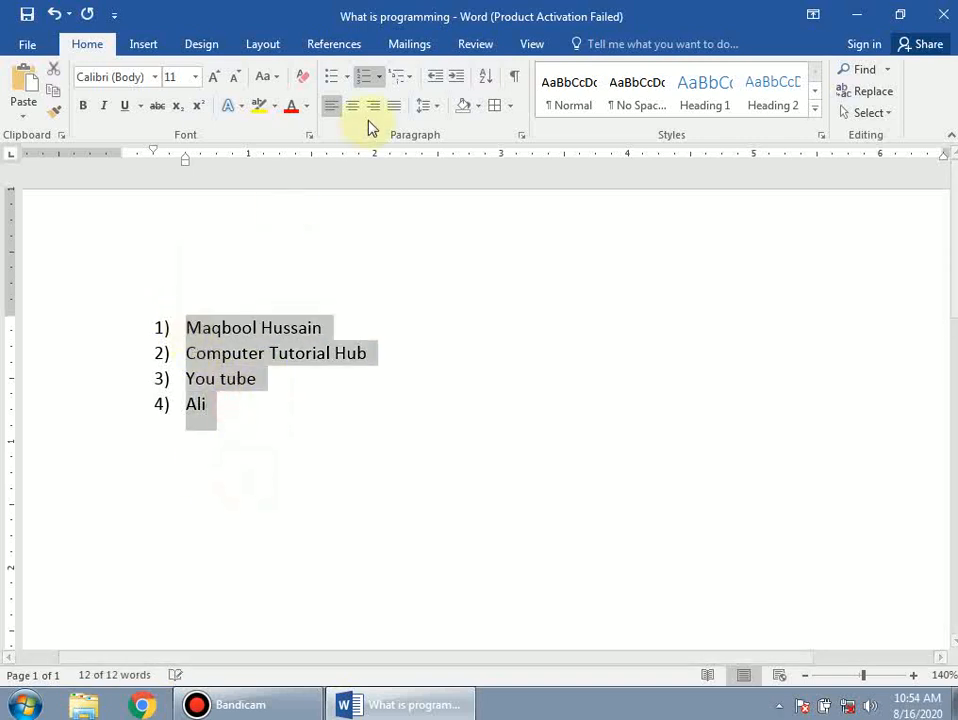
left_click(384, 80)
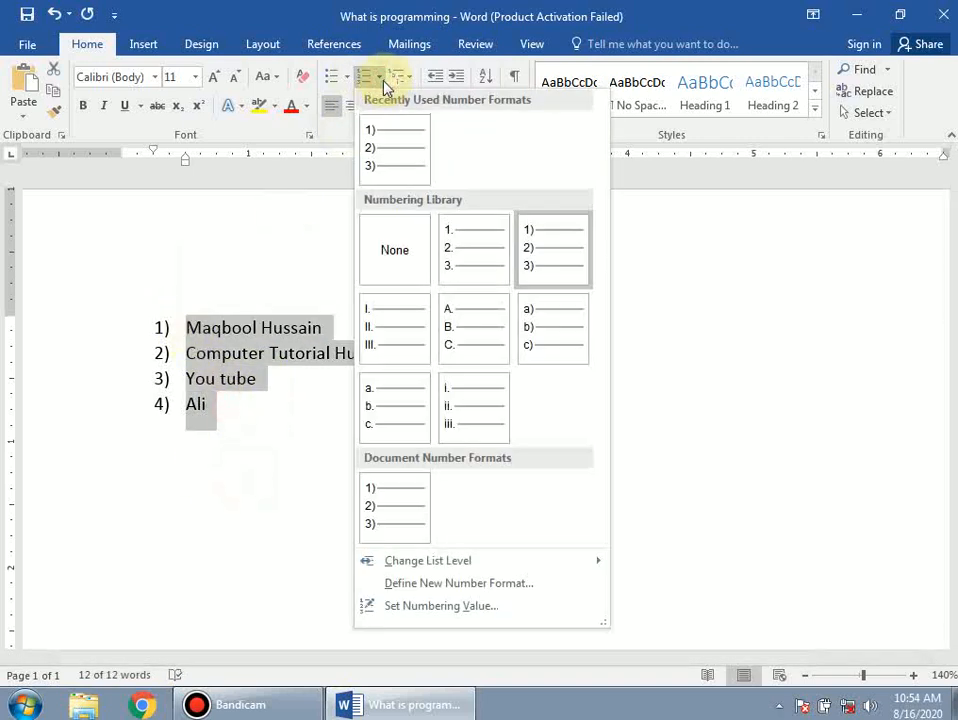
left_click(389, 336)
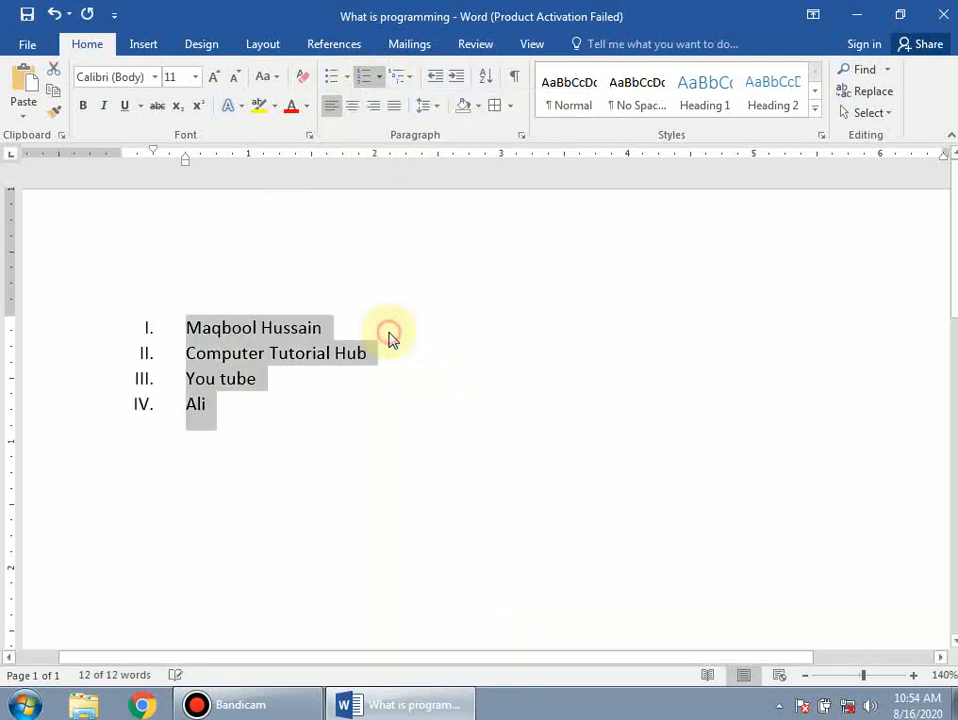
left_click(258, 456)
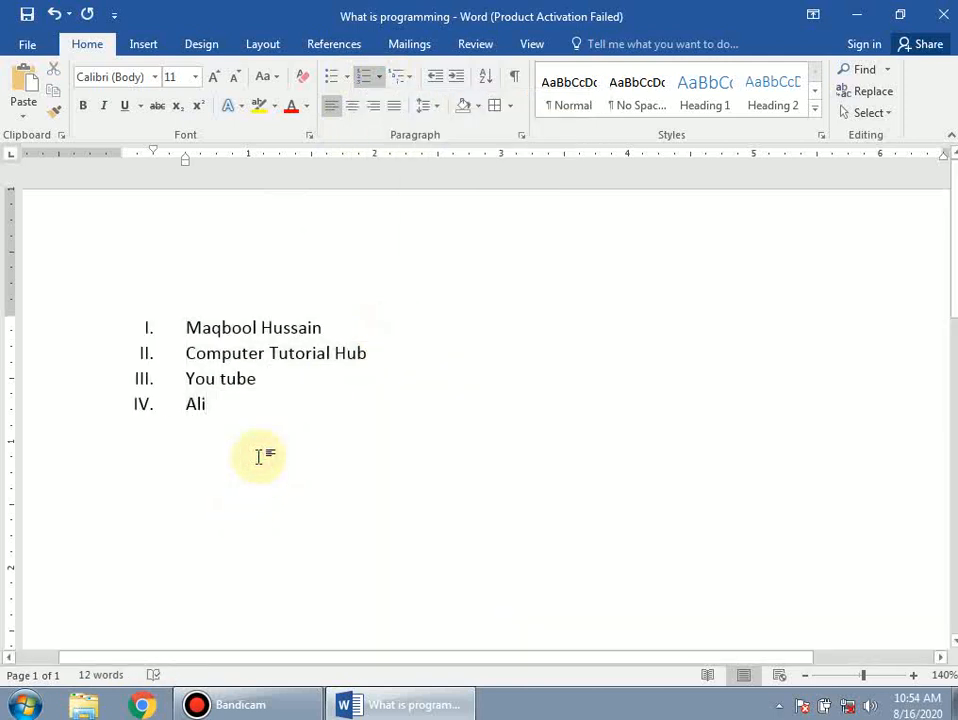
left_click_drag(265, 419, 133, 304)
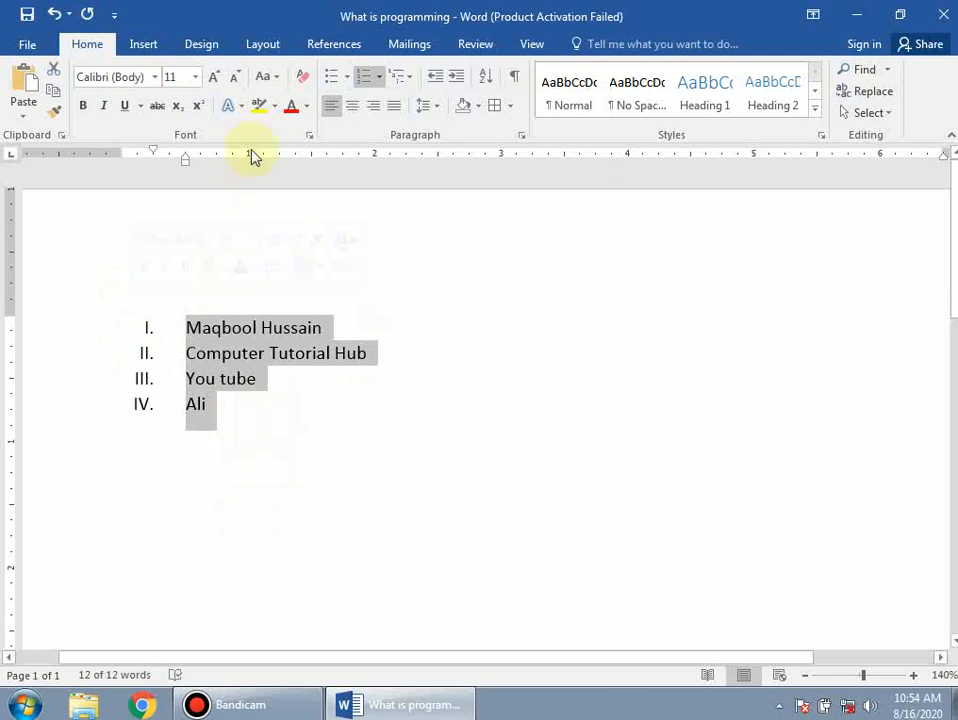
left_click(348, 77)
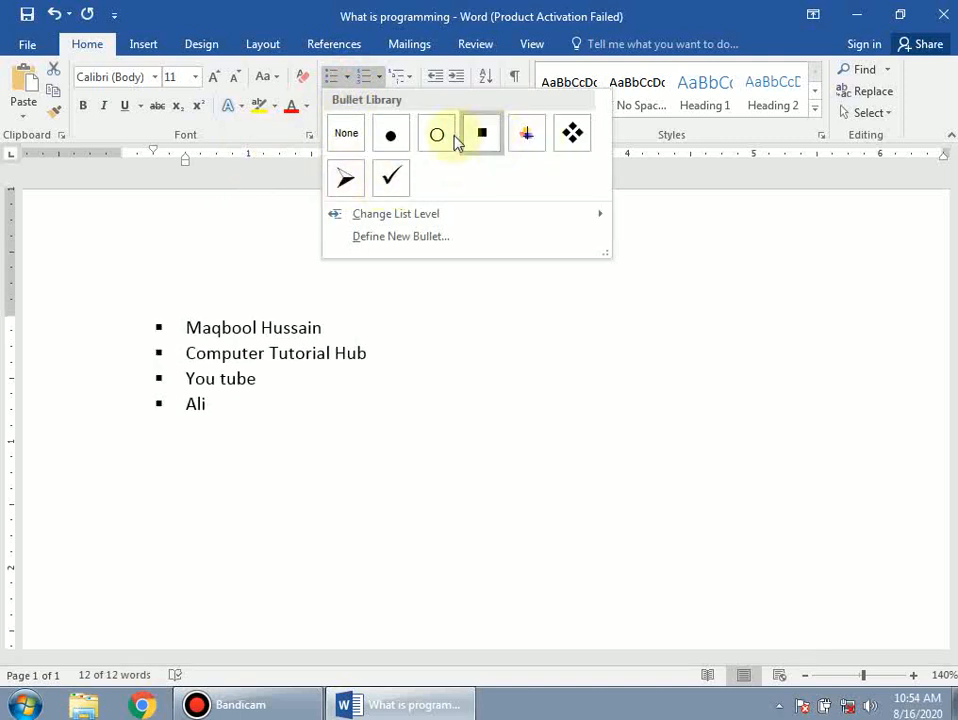
Step: Apply arrow bullets to the list and add a fifth bulleted item with another name
left_click(357, 179)
left_click(248, 413)
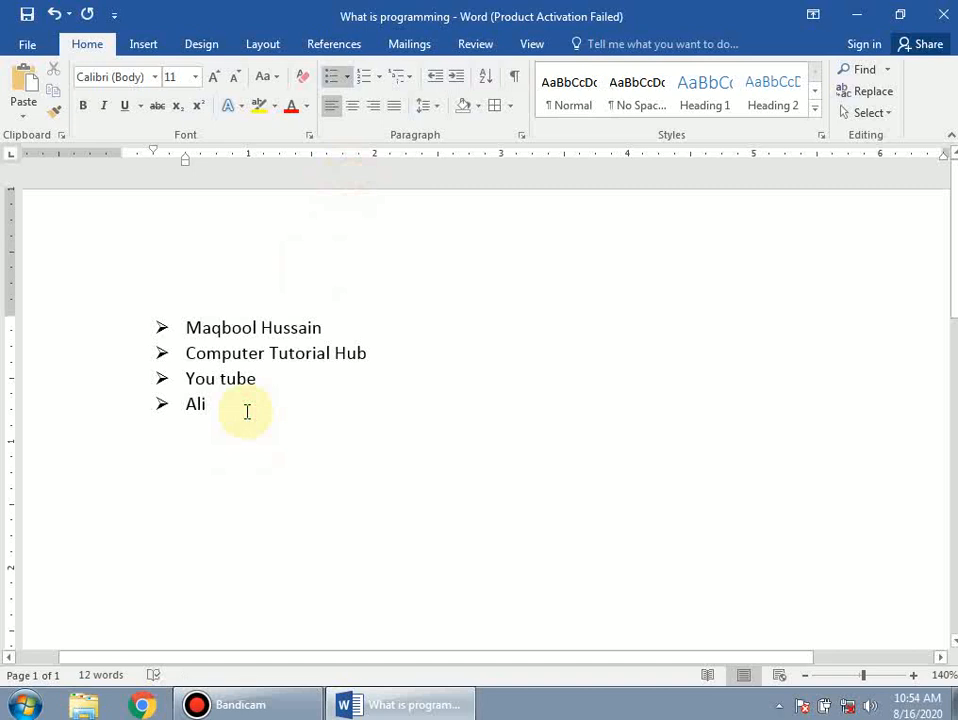
key("Return")
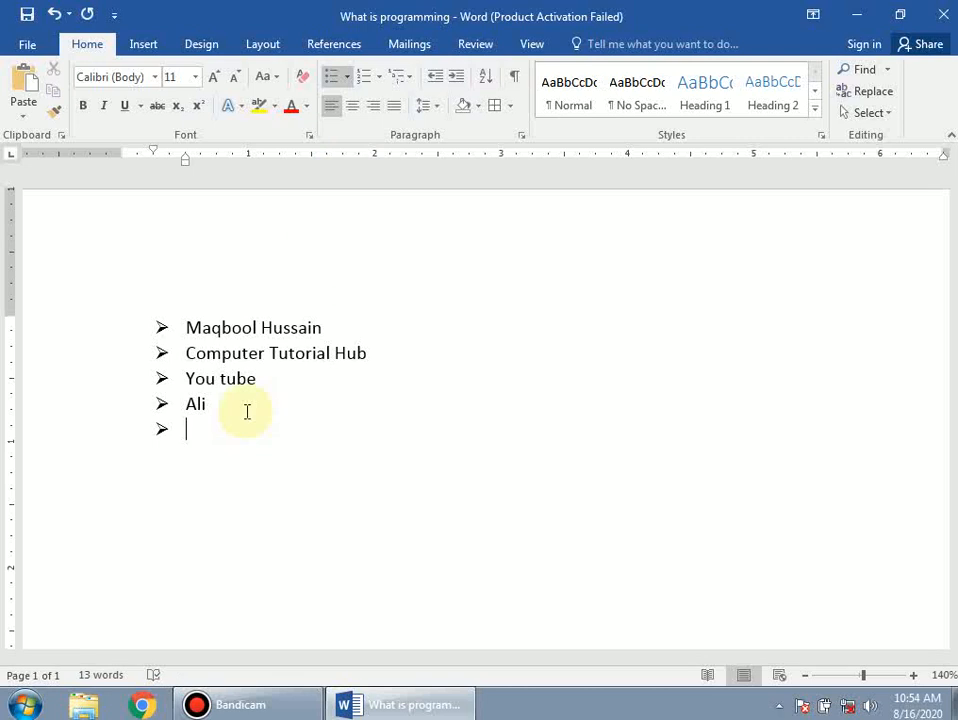
type("Asghar")
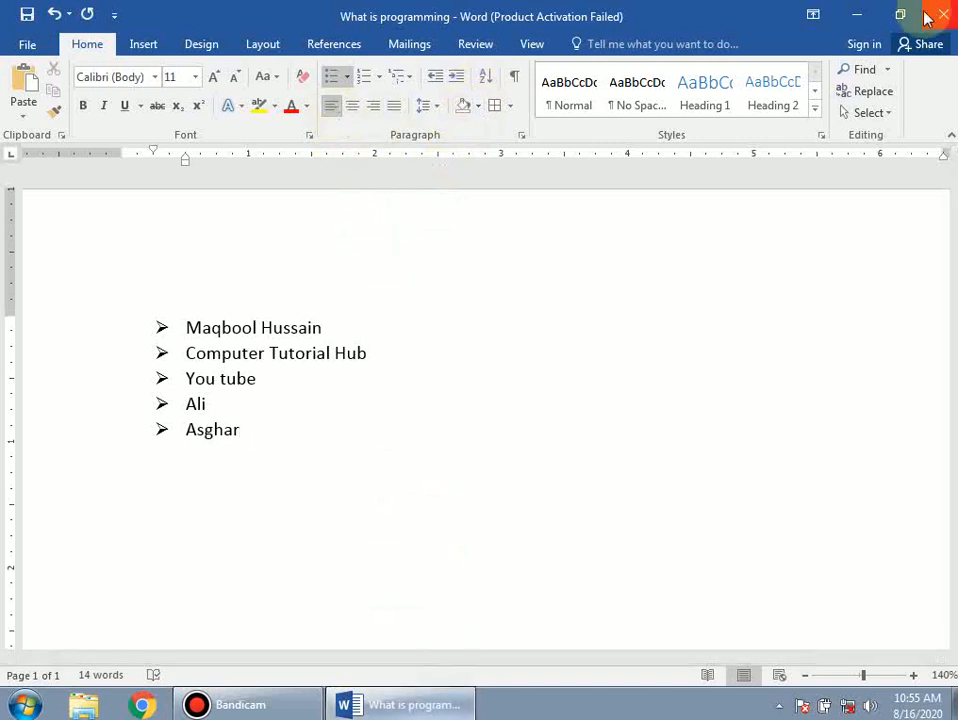
Step: Open image 2 from desktop folder w and play the JAZAKALLAH slide full screen
left_click(855, 20)
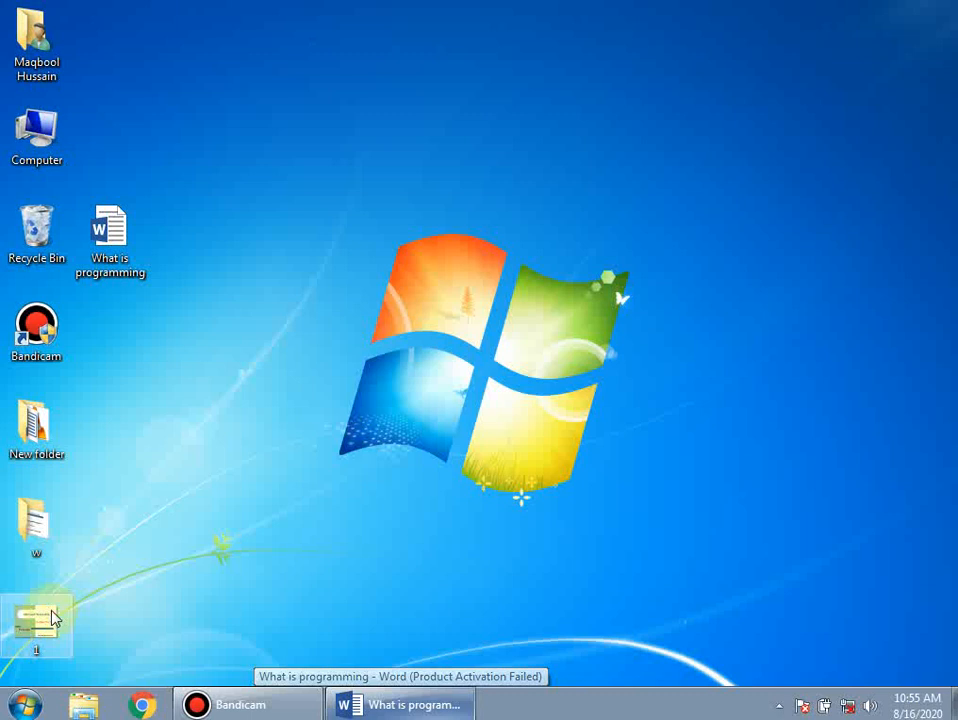
double_click(36, 522)
double_click(229, 141)
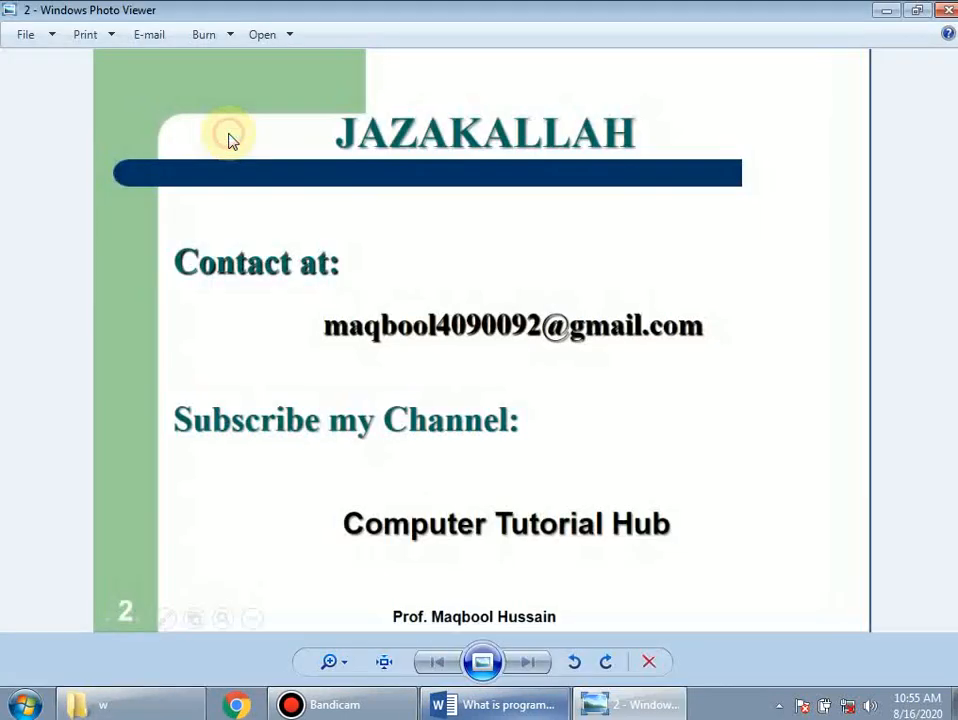
left_click(482, 662)
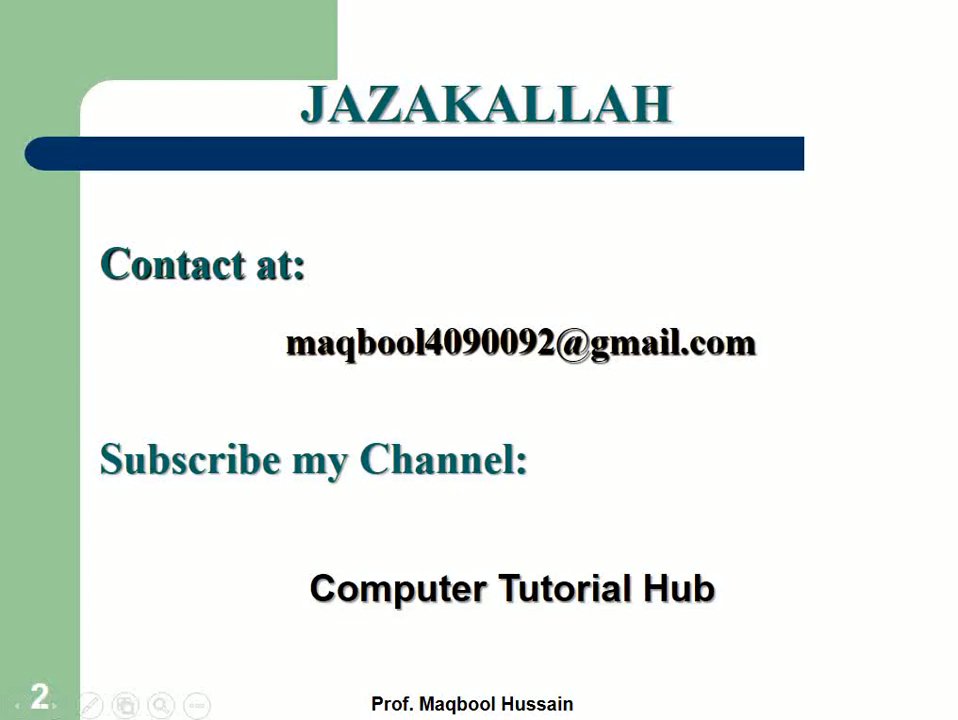